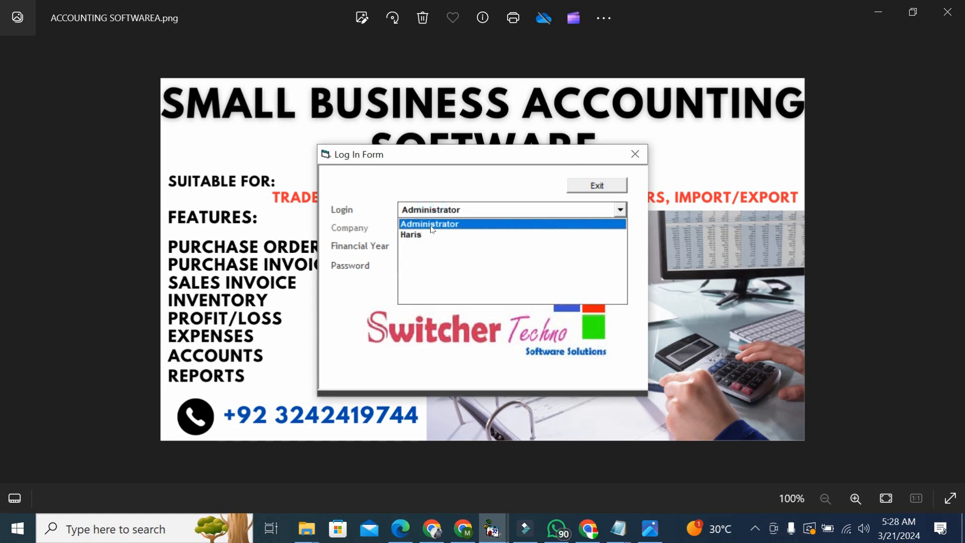
Log in with the Administrator account, entering the account password for financial year 2019-25
{"action": "left_click", "coordinate": [432, 227]}
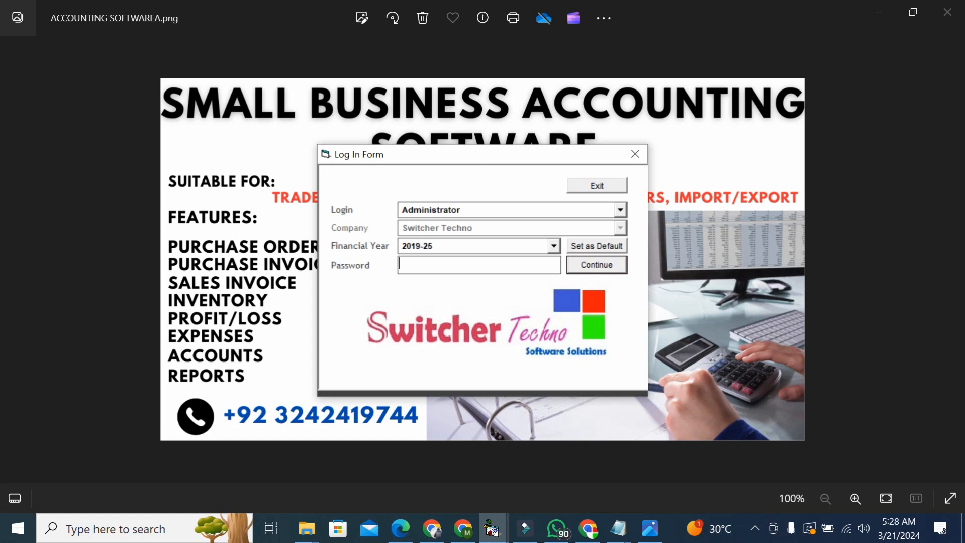
{"action": "type", "text": "xxxxx"}
{"action": "key", "text": "Return"}
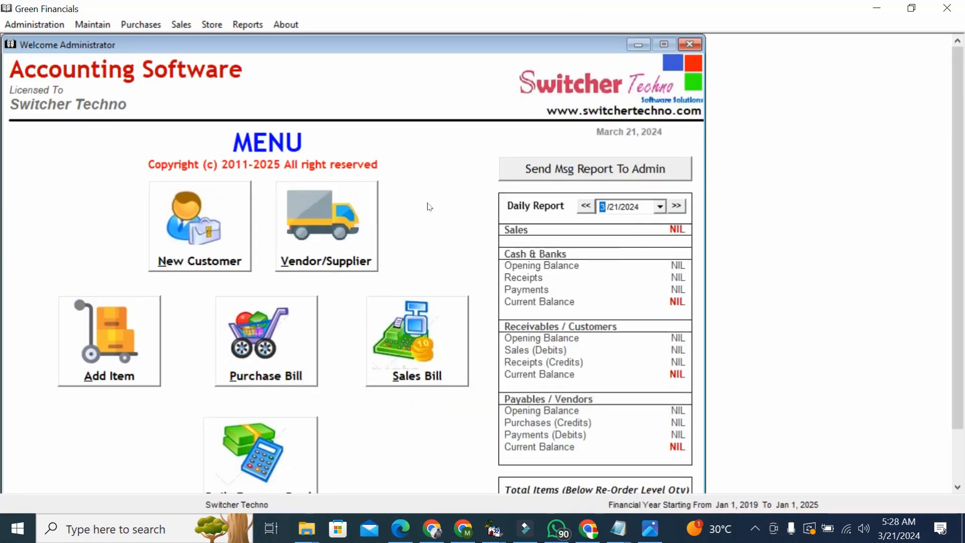
Open the Clear Transactions utility to view its options for clearing transactions and inventory, and close it
{"action": "left_click", "coordinate": [49, 25]}
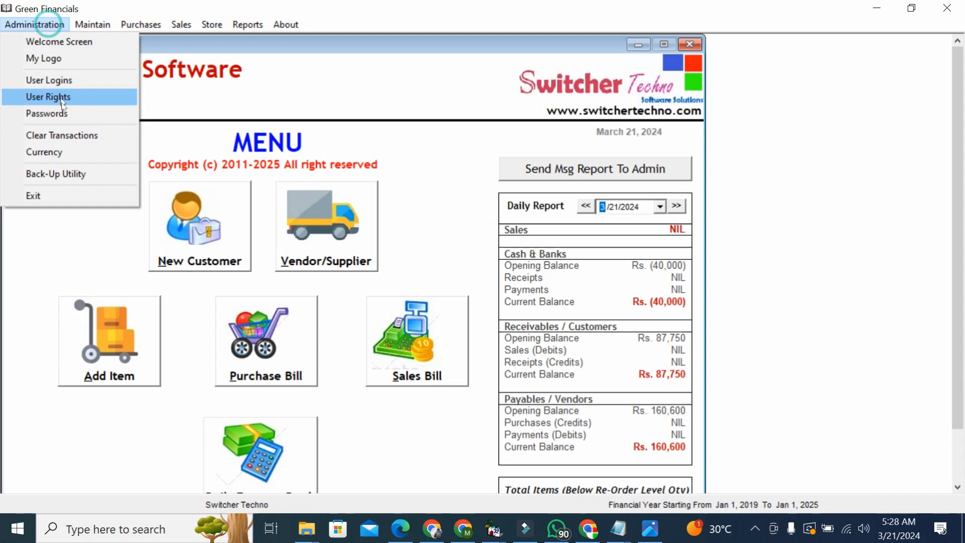
{"action": "left_click", "coordinate": [62, 135]}
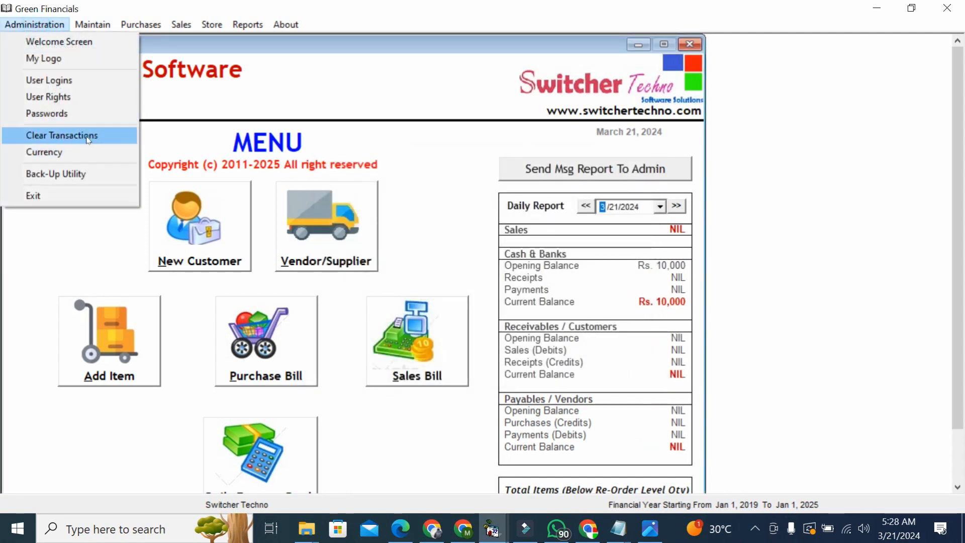
{"action": "left_click", "coordinate": [62, 136]}
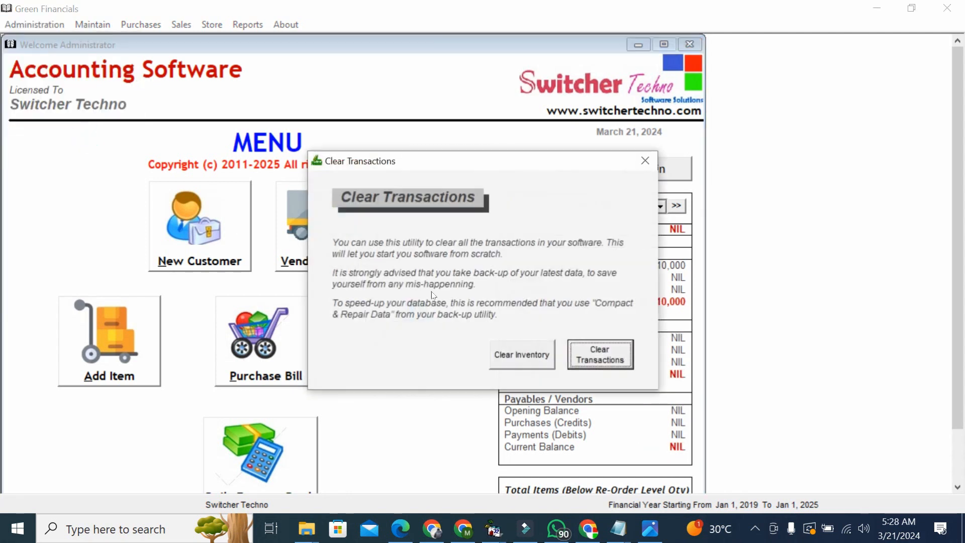
{"action": "left_click", "coordinate": [645, 161]}
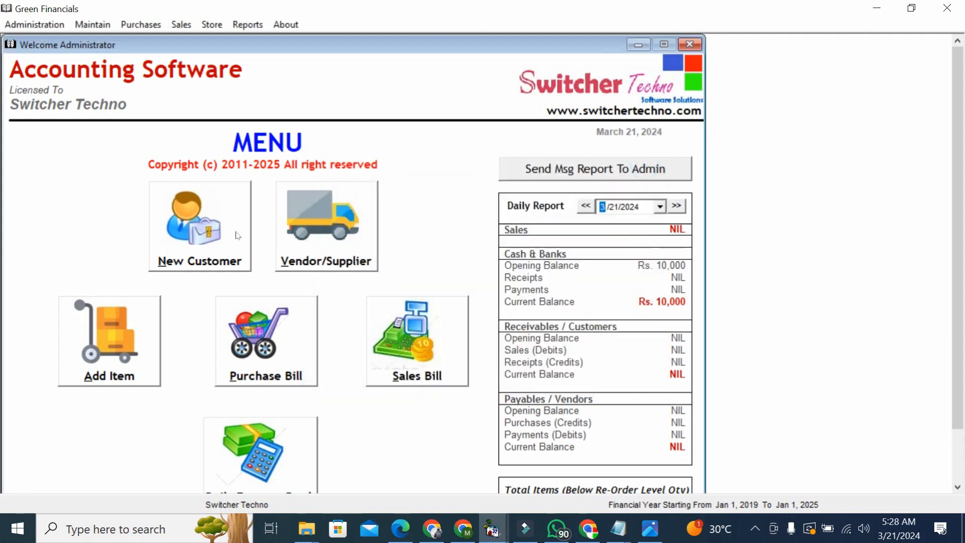
Open the Chart of Accounts and examine the sub-types and accounts under each main account type from Cash to Other Expenses
{"action": "left_click", "coordinate": [222, 251]}
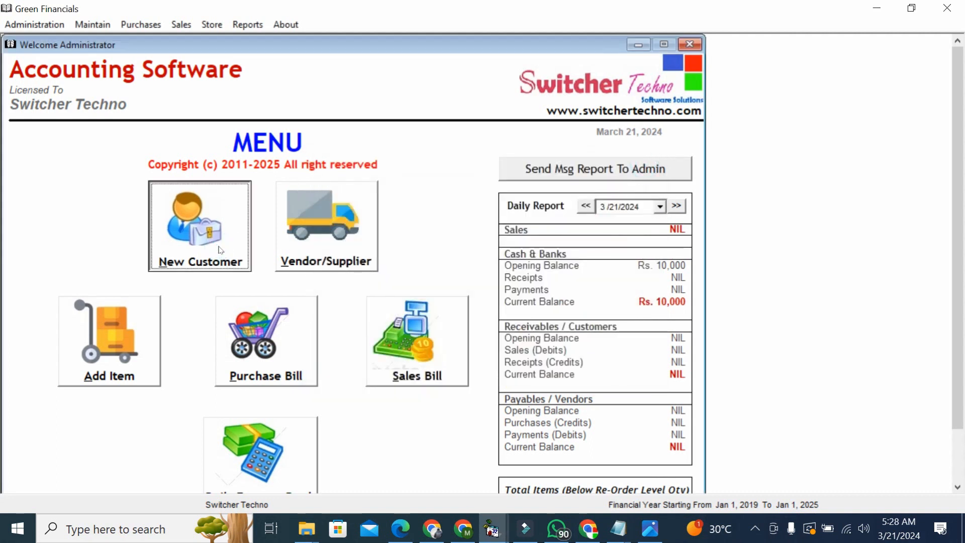
{"action": "left_click", "coordinate": [97, 25]}
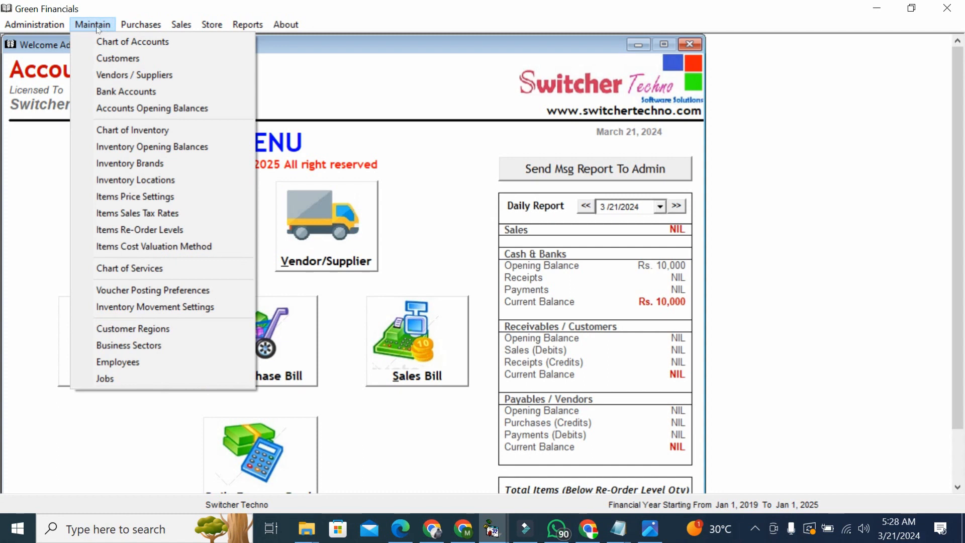
{"action": "left_click", "coordinate": [98, 42]}
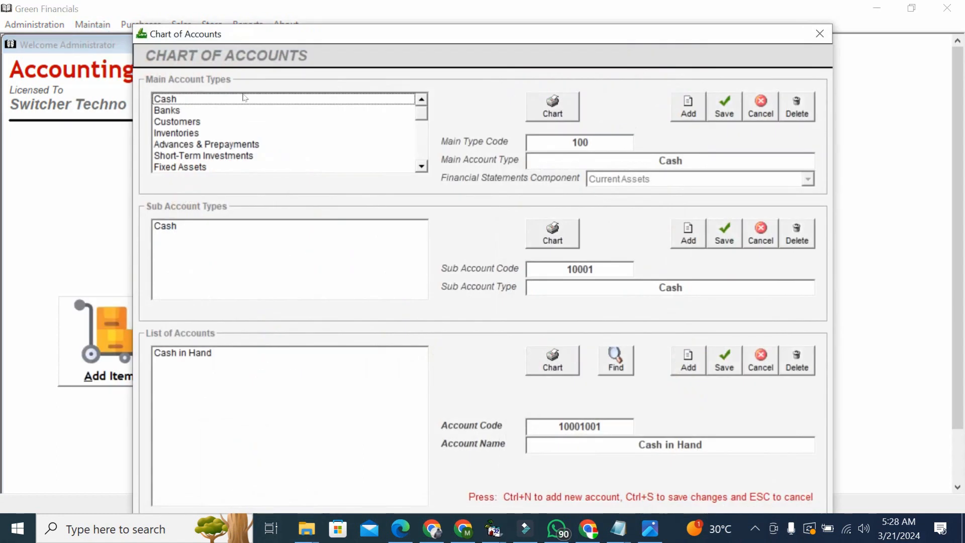
{"action": "left_click", "coordinate": [232, 100]}
{"action": "key", "text": "Down"}
{"action": "key", "text": "Down"}
{"action": "key", "text": "Down"}
{"action": "key", "text": "Down"}
{"action": "key", "text": "Down"}
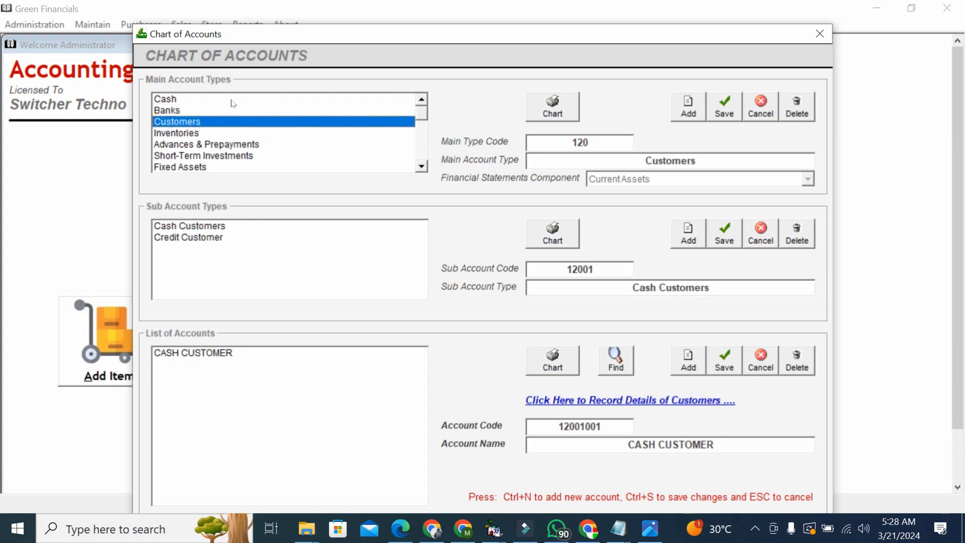
{"action": "key", "text": "Up"}
{"action": "key", "text": "Down"}
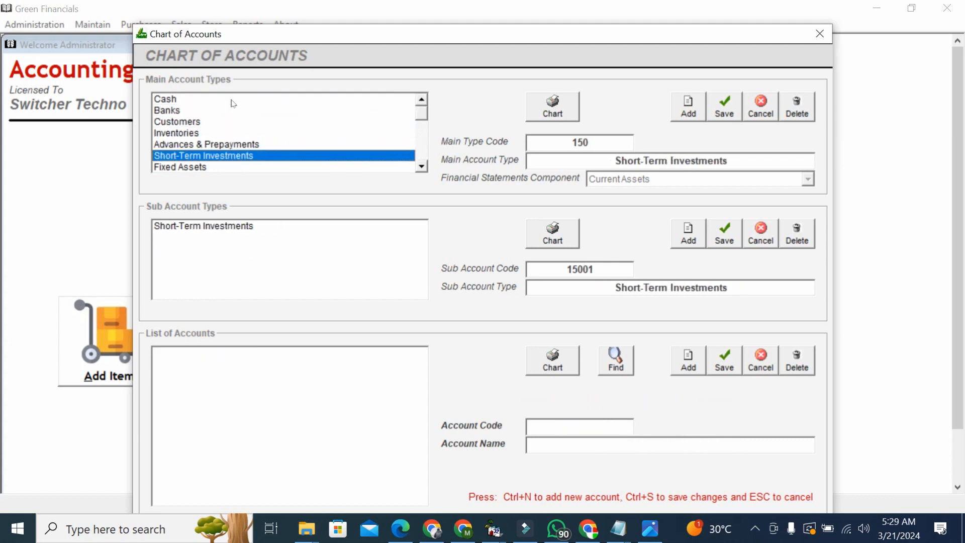
{"action": "key", "text": "Down"}
{"action": "key", "text": "Down"}
{"action": "key", "text": "Up"}
{"action": "key", "text": "Down"}
{"action": "key", "text": "Down"}
{"action": "key", "text": "Up"}
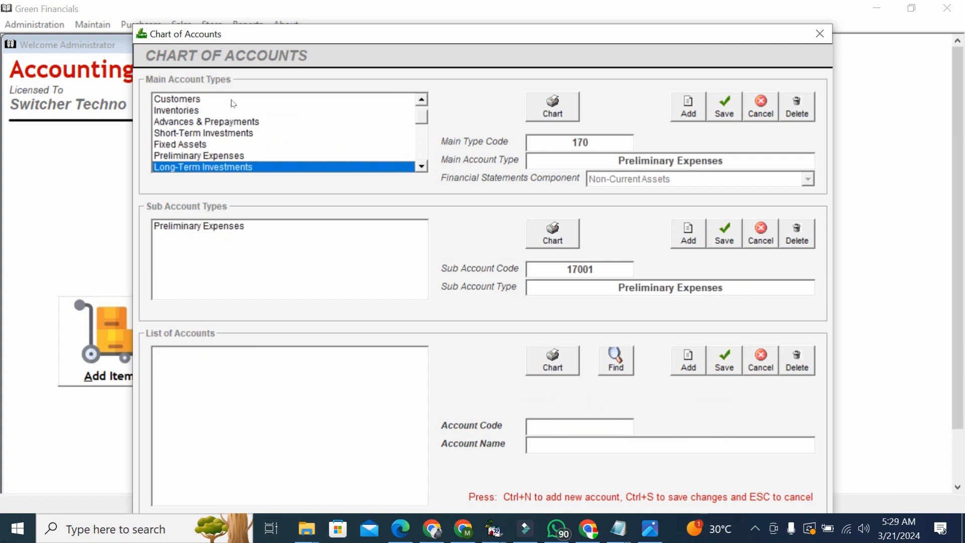
{"action": "key", "text": "Down"}
{"action": "key", "text": "Down"}
{"action": "key", "text": "Down"}
{"action": "key", "text": "Down"}
{"action": "key", "text": "Up"}
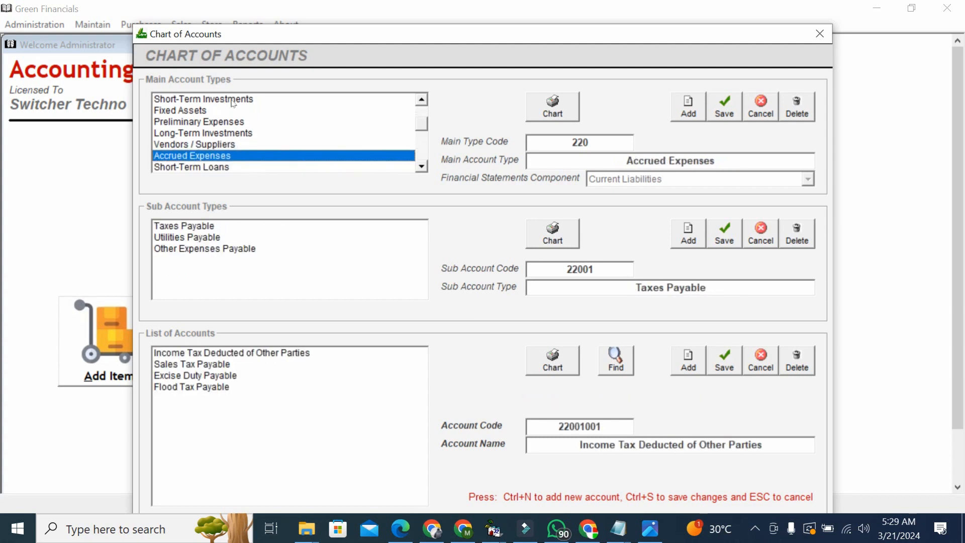
{"action": "key", "text": "Down"}
{"action": "key", "text": "Down"}
{"action": "key", "text": "Down"}
{"action": "key", "text": "Down"}
{"action": "key", "text": "Up"}
{"action": "key", "text": "Down"}
{"action": "key", "text": "Down"}
{"action": "key", "text": "Down"}
{"action": "key", "text": "Down"}
{"action": "key", "text": "Up"}
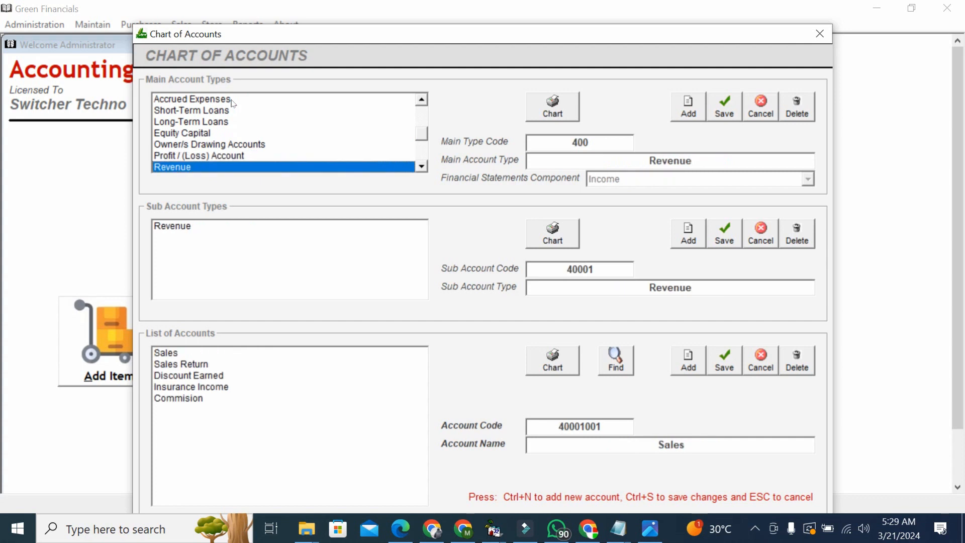
{"action": "key", "text": "Down"}
{"action": "key", "text": "Down"}
{"action": "key", "text": "Down"}
{"action": "key", "text": "Up"}
{"action": "key", "text": "Up"}
{"action": "key", "text": "Down"}
{"action": "key", "text": "Down"}
{"action": "key", "text": "Down"}
{"action": "key", "text": "Down"}
{"action": "key", "text": "Up"}
{"action": "key", "text": "Down"}
{"action": "key", "text": "Down"}
{"action": "key", "text": "Up"}
{"action": "key", "text": "Down"}
{"action": "key", "text": "Down"}
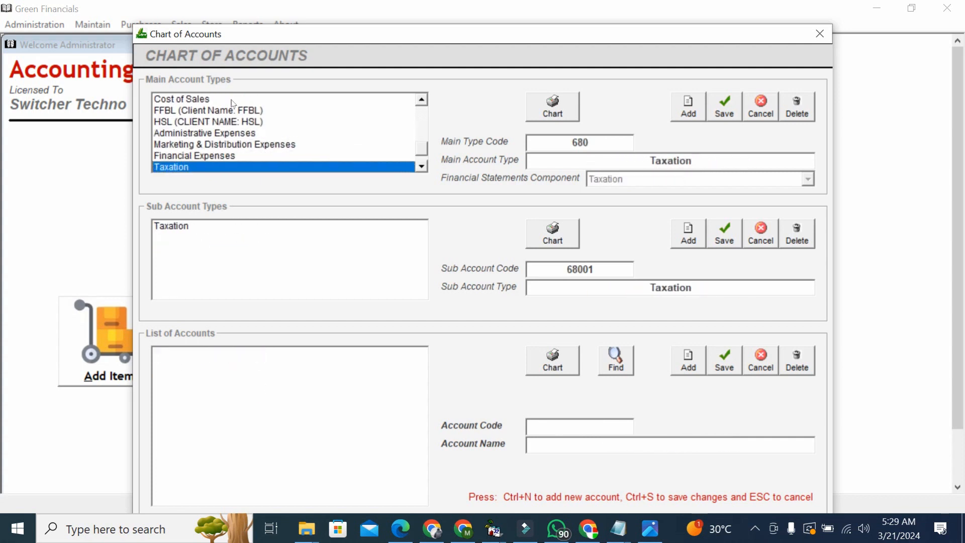
{"action": "key", "text": "Down"}
{"action": "key", "text": "Down"}
{"action": "left_click", "coordinate": [285, 305]}
{"action": "left_click_drag", "start_coordinate": [285, 278], "coordinate": [283, 187]}
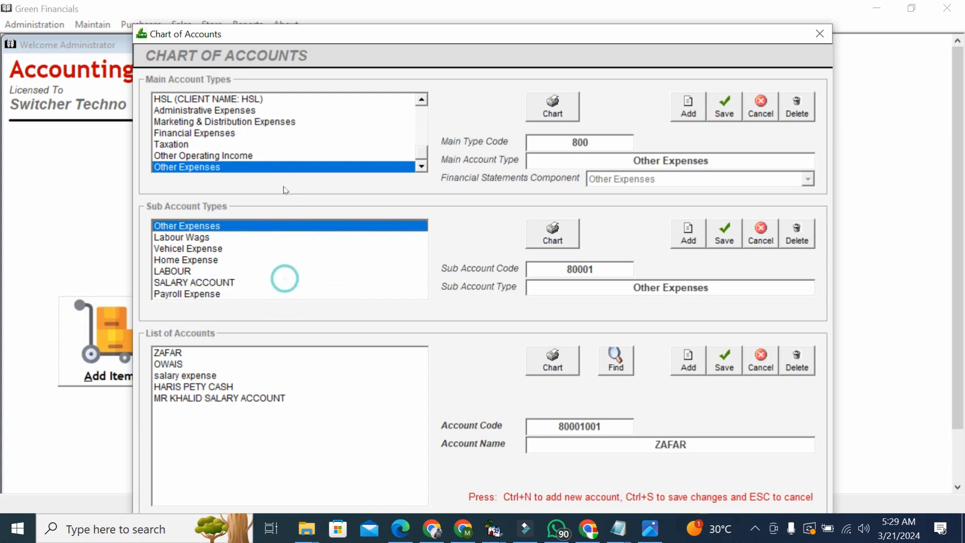
{"action": "left_click", "coordinate": [819, 34]}
{"action": "left_click", "coordinate": [92, 25]}
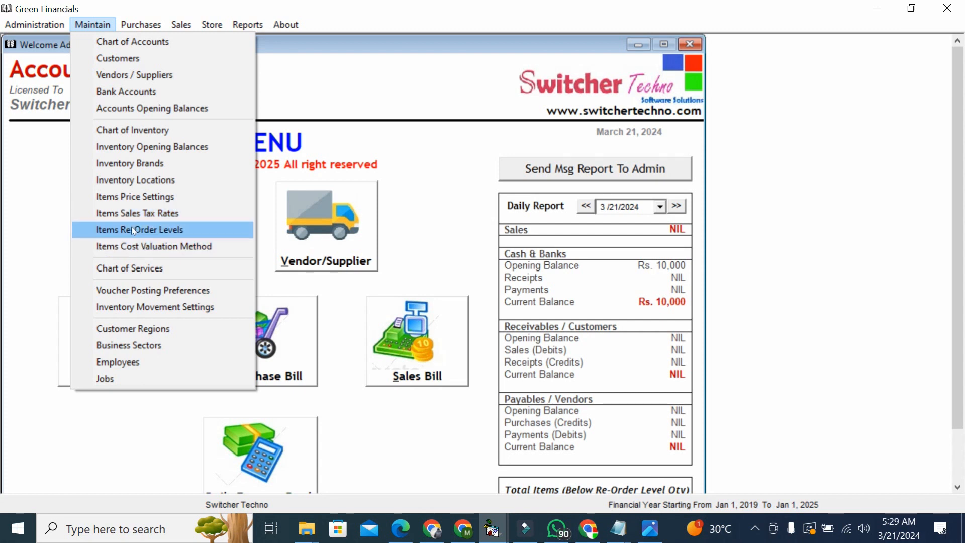
{"action": "left_click", "coordinate": [326, 117]}
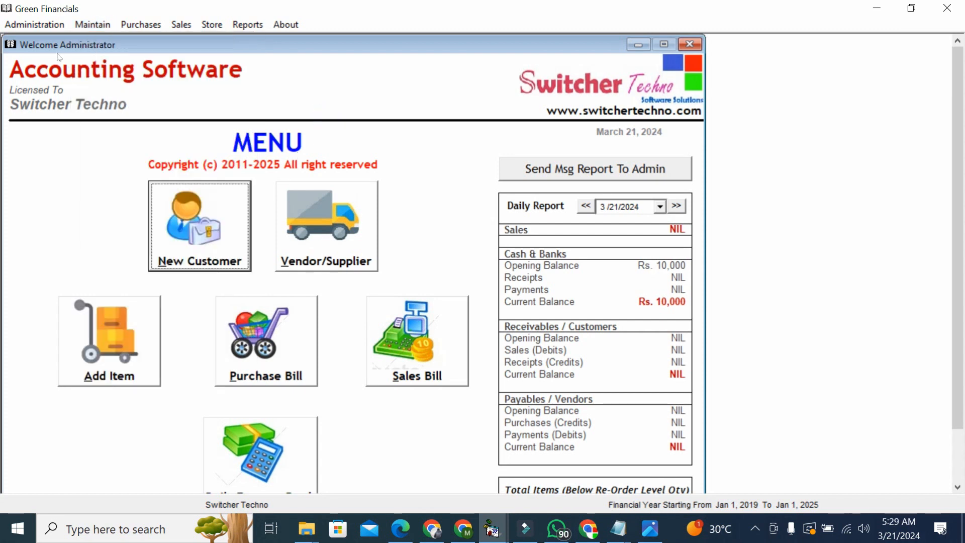
Open the Customers form for new customers and show the records of the Cash Customers type
{"action": "left_click", "coordinate": [202, 262]}
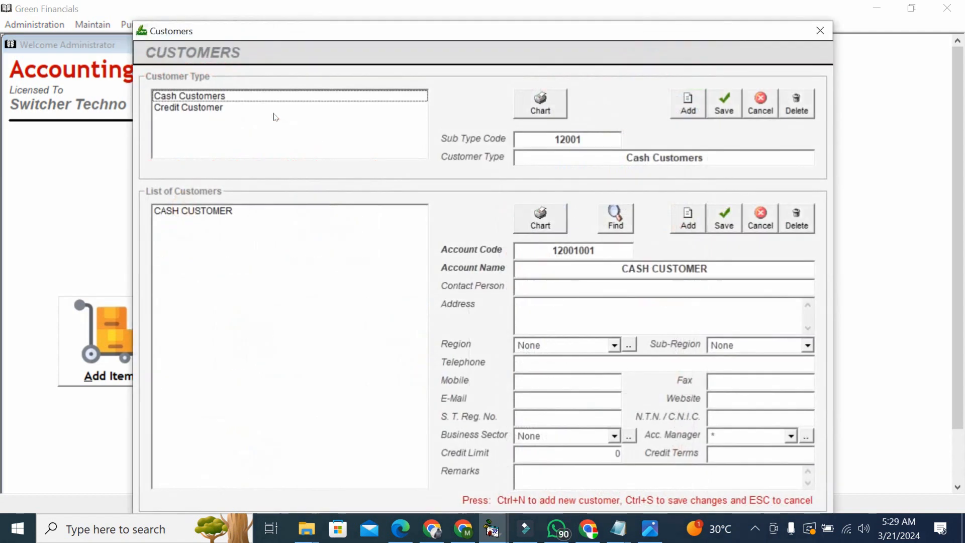
{"action": "left_click", "coordinate": [259, 107]}
{"action": "left_click_drag", "start_coordinate": [329, 30], "coordinate": [286, 17]}
{"action": "left_click", "coordinate": [191, 118]}
{"action": "left_click", "coordinate": [159, 80]}
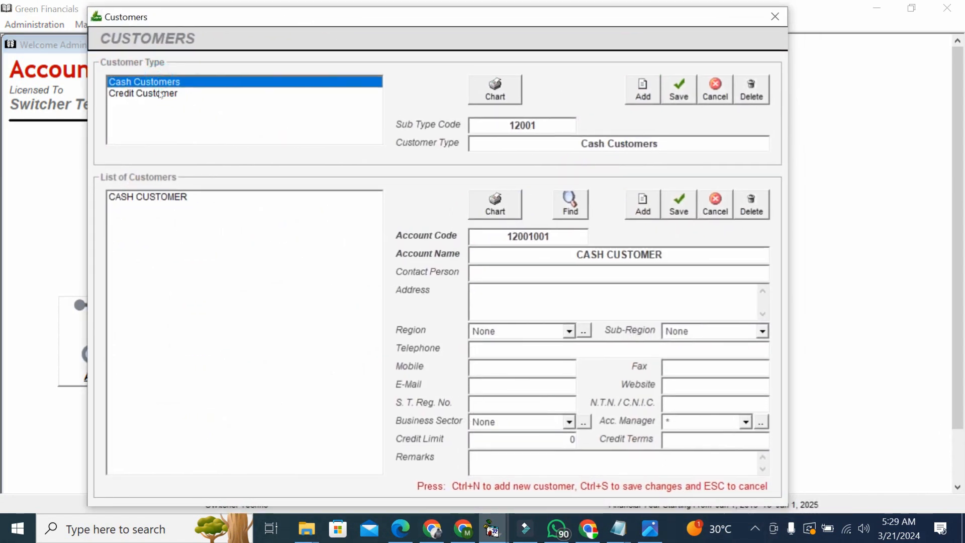
Add a new customer account named Rizwan Traders under the Credit Customer type
{"action": "left_click", "coordinate": [160, 94]}
{"action": "left_click", "coordinate": [225, 209]}
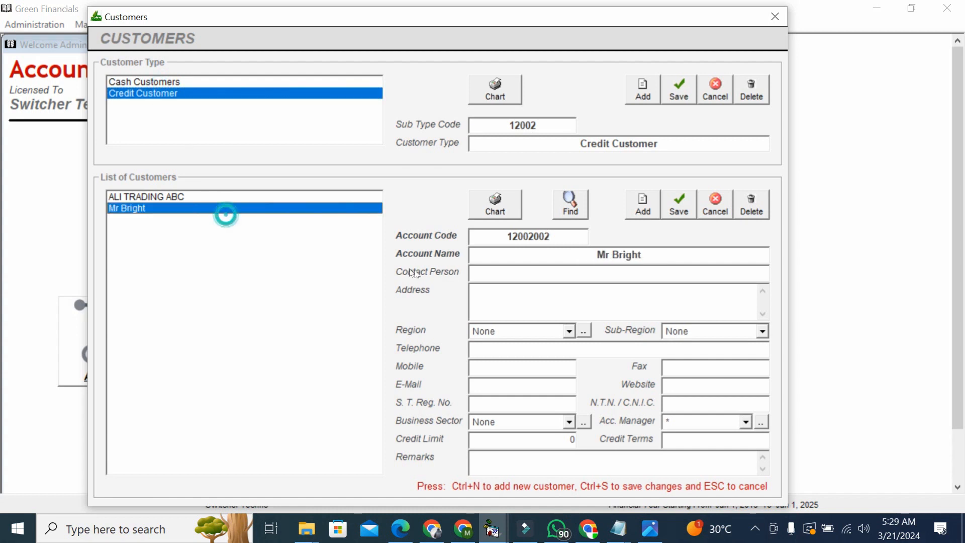
{"action": "left_click", "coordinate": [649, 214]}
{"action": "type", "text": "Rizwan Traders"}
{"action": "key", "text": "Return"}
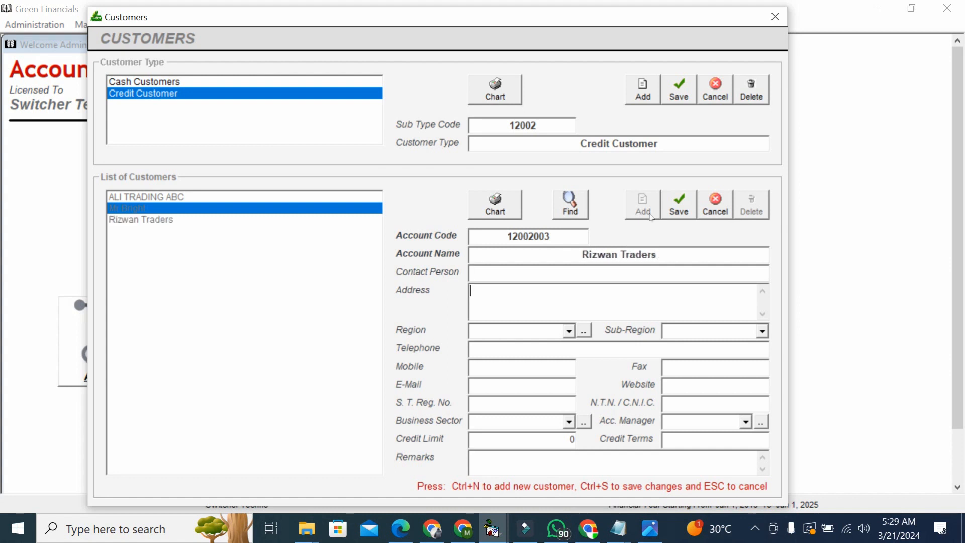
Set the customer's region to karachi and sub-region to nazimabad
{"action": "left_click", "coordinate": [557, 330]}
{"action": "key", "text": "Down"}
{"action": "key", "text": "Tab"}
{"action": "key", "text": "Tab"}
{"action": "key", "text": "Down"}
{"action": "key", "text": "Down"}
{"action": "key", "text": "Up"}
{"action": "key", "text": "Down"}
{"action": "key", "text": "Up"}
{"action": "key", "text": "Down"}
{"action": "key", "text": "Up"}
{"action": "key", "text": "Down"}
{"action": "key", "text": "Tab"}
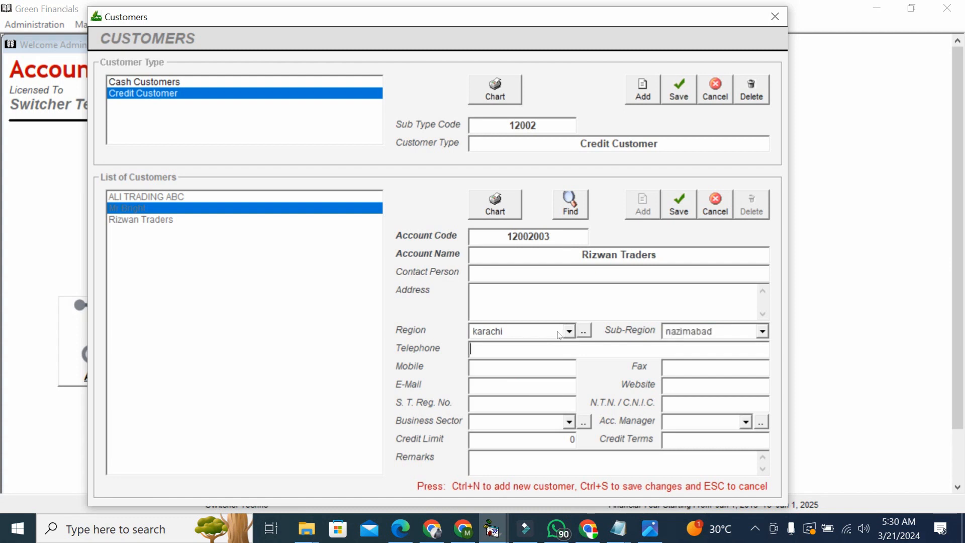
Set the business sector to None and the account manager to *, and save the customer record before closing the form
{"action": "key", "text": "Tab"}
{"action": "key", "text": "Down"}
{"action": "key", "text": "Tab"}
{"action": "key", "text": "Tab"}
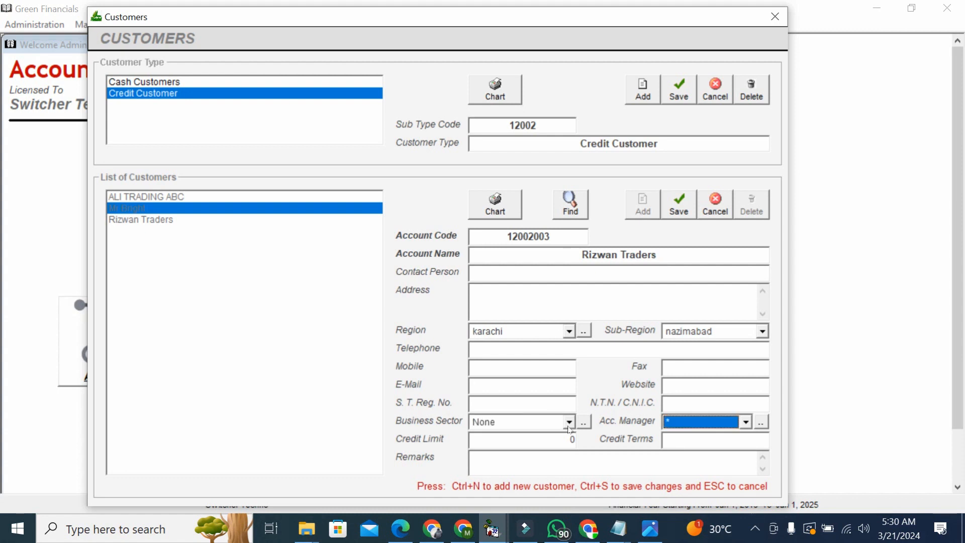
{"action": "left_click", "coordinate": [571, 439]}
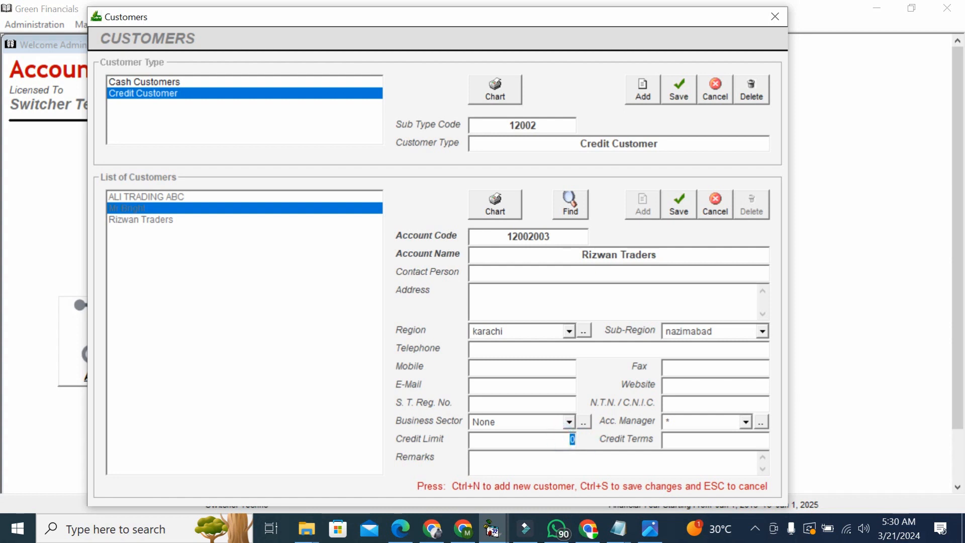
{"action": "left_click", "coordinate": [675, 211]}
{"action": "left_click", "coordinate": [230, 260]}
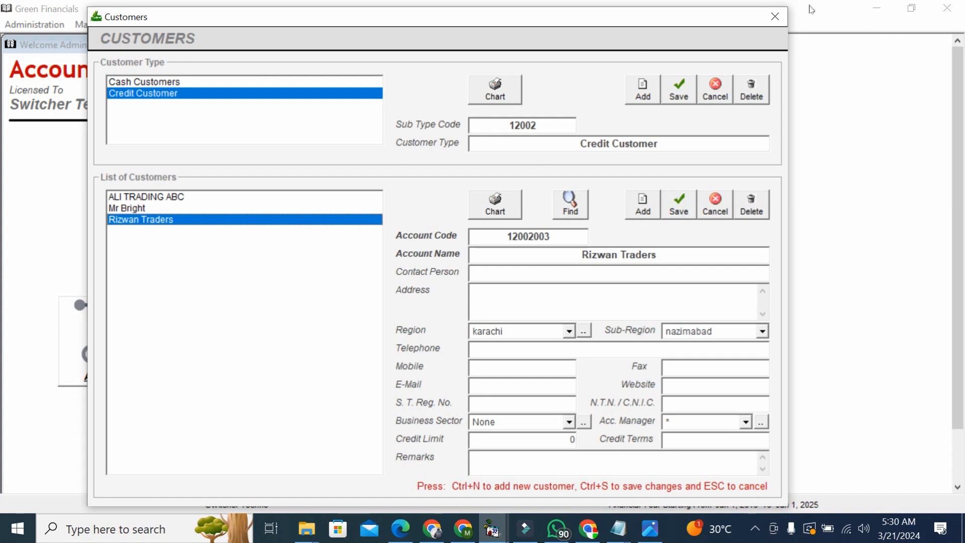
{"action": "left_click", "coordinate": [775, 15]}
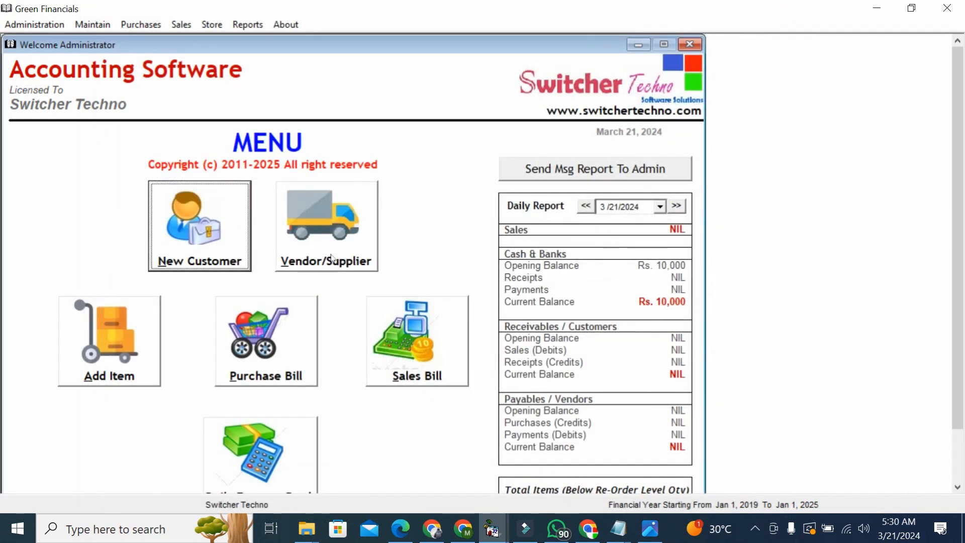
Open the Vendors / Suppliers form and examine the suppliers listed under Credit Vendors
{"action": "left_click", "coordinate": [331, 256]}
{"action": "left_click", "coordinate": [297, 146]}
{"action": "left_click", "coordinate": [294, 300]}
{"action": "left_click", "coordinate": [272, 260]}
{"action": "left_click", "coordinate": [314, 331]}
{"action": "left_click", "coordinate": [316, 334]}
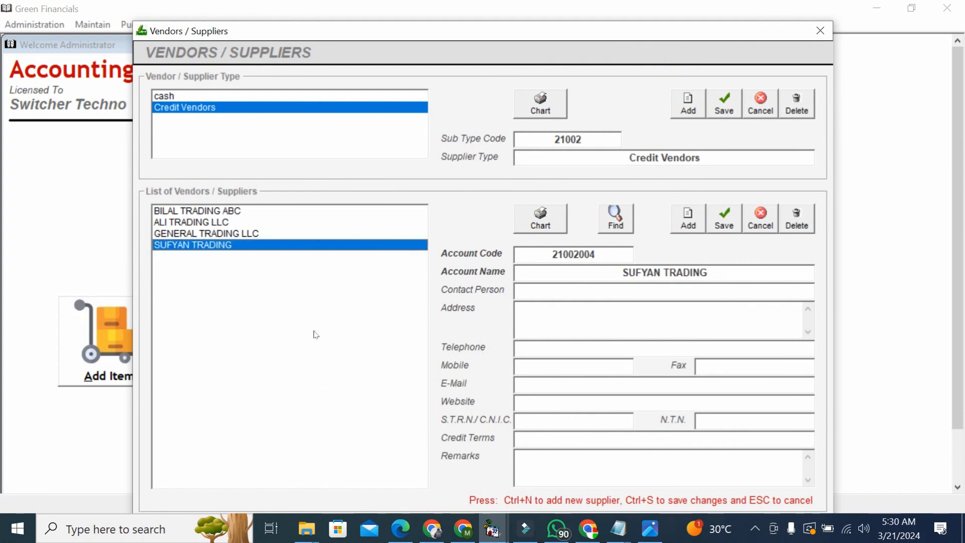
{"action": "left_click", "coordinate": [692, 208]}
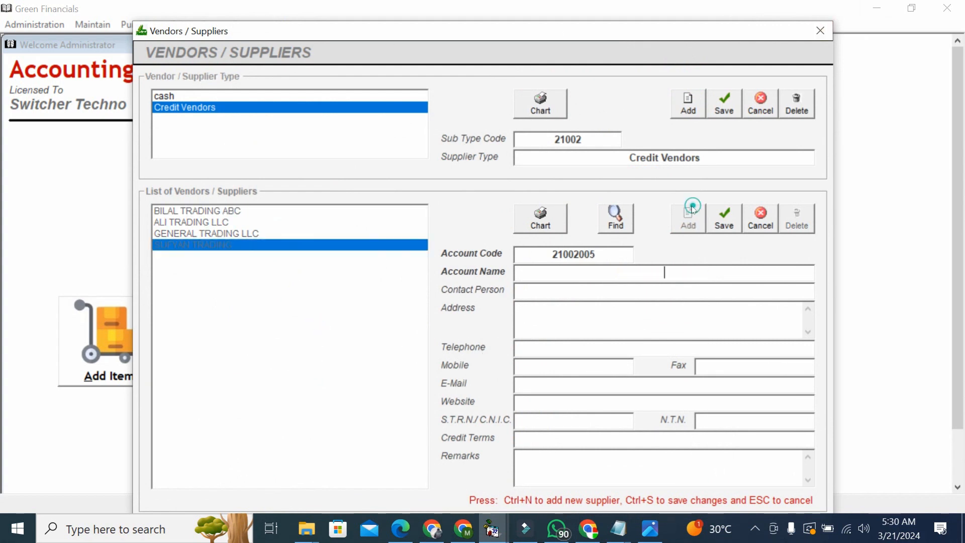
{"action": "left_click", "coordinate": [760, 219]}
{"action": "left_click", "coordinate": [820, 31]}
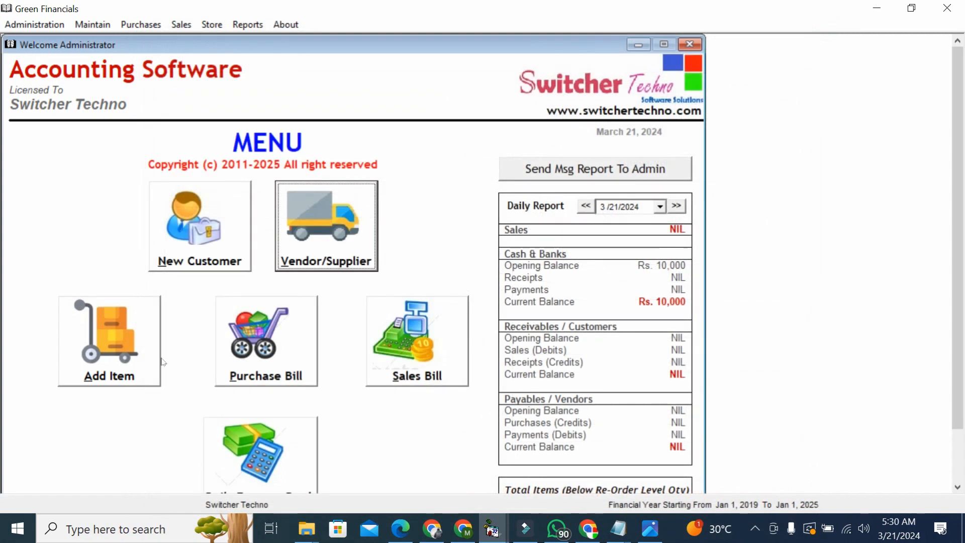
Open the Chart of Inventory and add a main inventory category named Parts
{"action": "left_click", "coordinate": [82, 367]}
{"action": "left_click", "coordinate": [688, 98]}
{"action": "type", "text": "Parts"}
{"action": "left_click", "coordinate": [724, 98]}
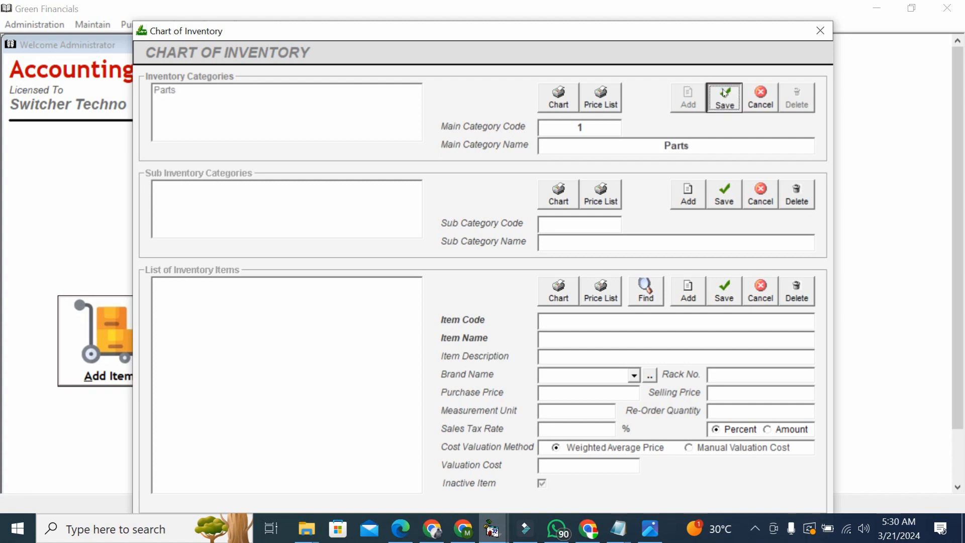
Add a sub inventory category named Car Accesories under Parts and select it
{"action": "left_click", "coordinate": [696, 206]}
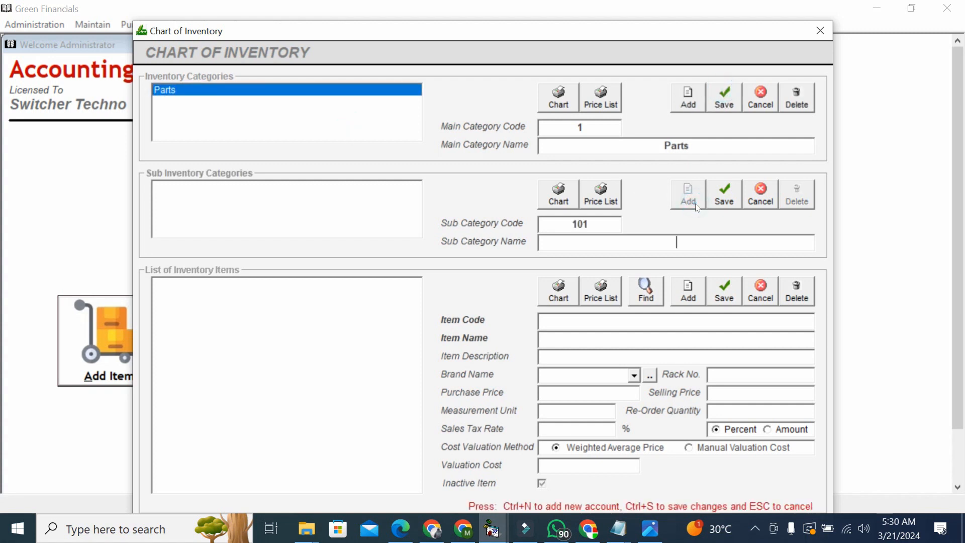
{"action": "type", "text": "Car Accesories"}
{"action": "left_click", "coordinate": [723, 206]}
{"action": "left_click", "coordinate": [327, 200]}
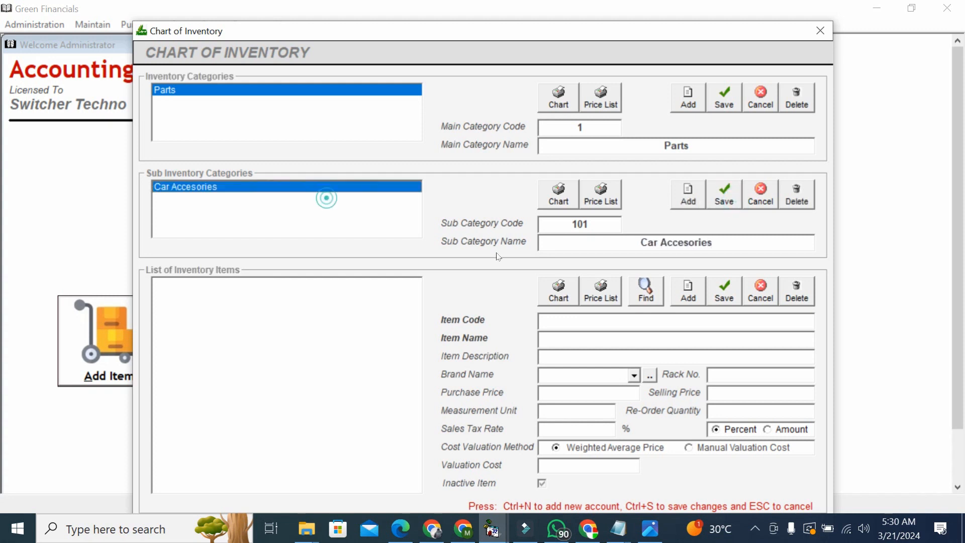
Add an inventory item named Car Perfume under Car Accesories, leaving its brand as None
{"action": "left_click", "coordinate": [697, 293]}
{"action": "type", "text": "Car Perfume"}
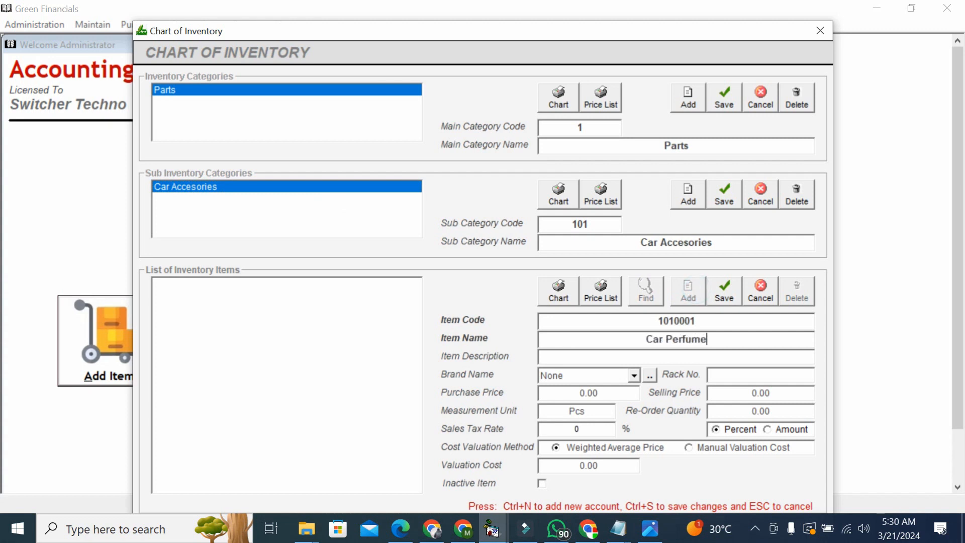
{"action": "key", "text": "Return"}
{"action": "key", "text": "Return"}
{"action": "key", "text": "Return"}
{"action": "key", "text": "Return"}
{"action": "left_click", "coordinate": [634, 376]}
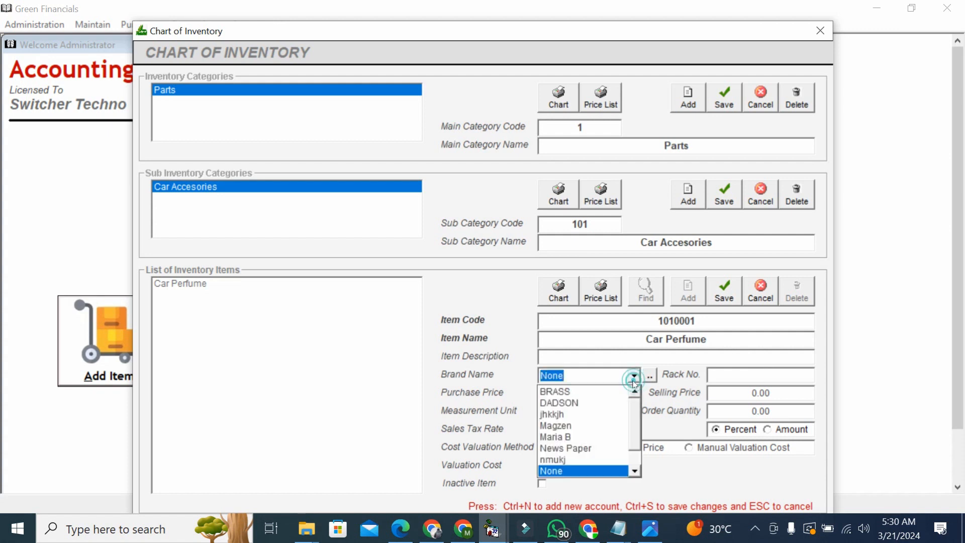
{"action": "left_click", "coordinate": [634, 377]}
Set the Car Perfume item's purchase price to 300 and selling price to 600
{"action": "left_click", "coordinate": [599, 391]}
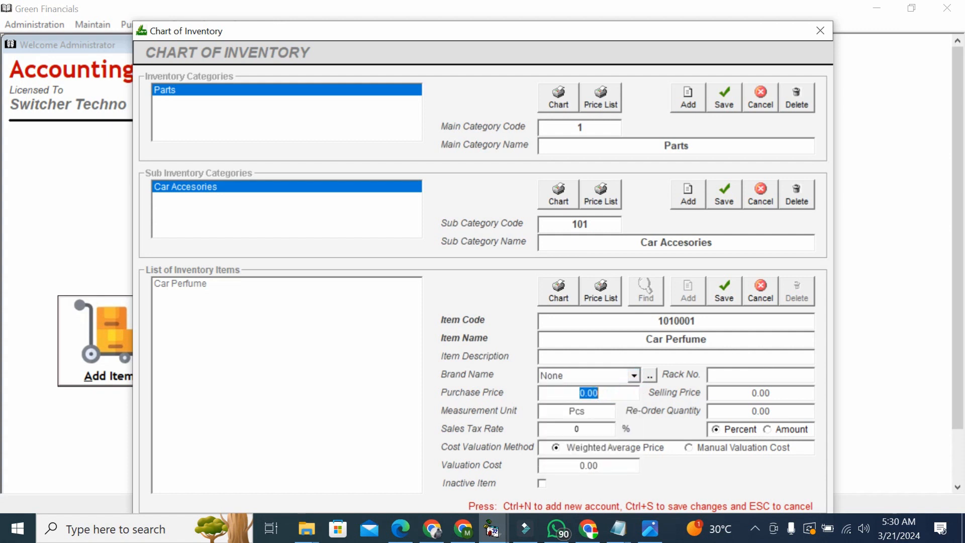
{"action": "type", "text": "300"}
{"action": "key", "text": "Return"}
{"action": "type", "text": "600"}
Set the item's measurement unit to Pcs, save the item, and close the Chart of Inventory
{"action": "left_click", "coordinate": [595, 412]}
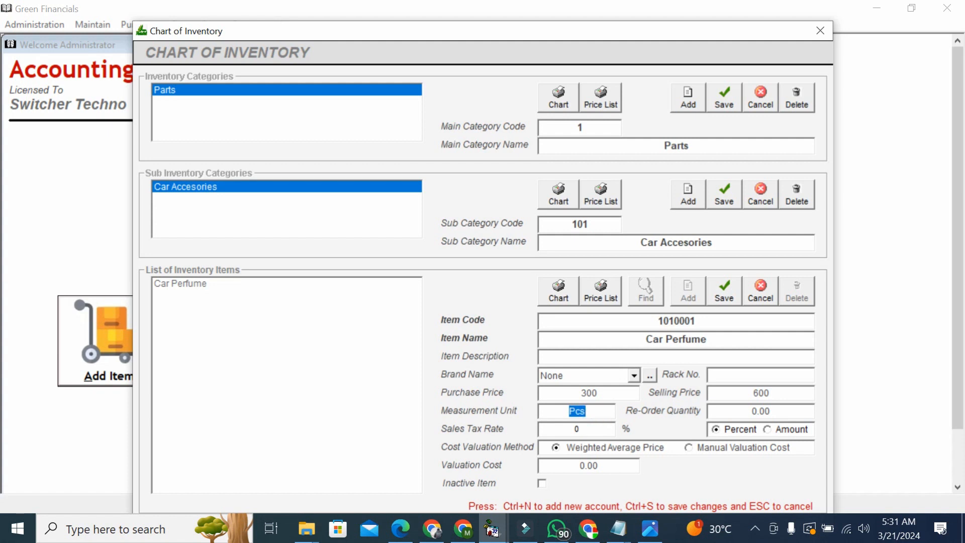
{"action": "type", "text": "Kgs"}
{"action": "key", "text": "BackSpace"}
{"action": "key", "text": "BackSpace"}
{"action": "type", "text": "t"}
{"action": "type", "text": "Pcs"}
{"action": "key", "text": "Tab"}
{"action": "left_click", "coordinate": [717, 301]}
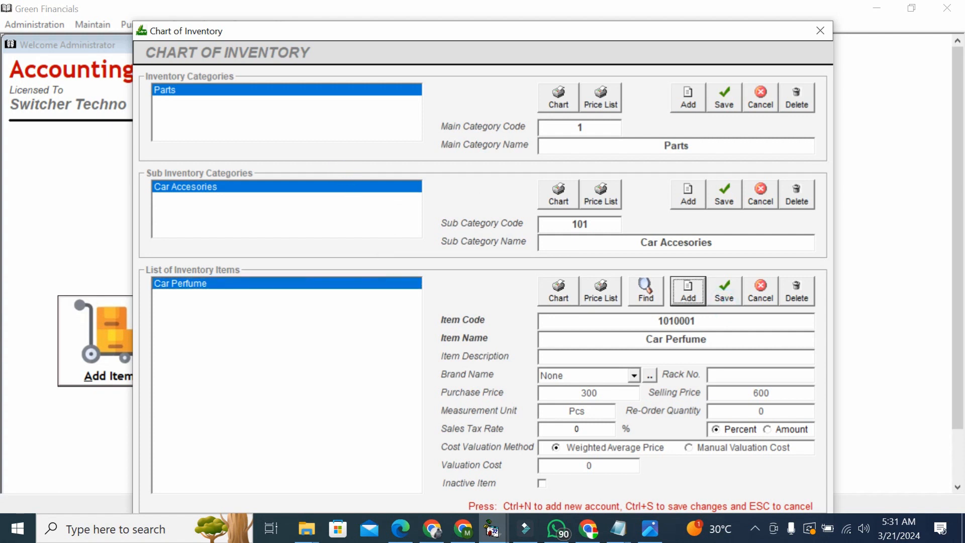
{"action": "left_click", "coordinate": [820, 30]}
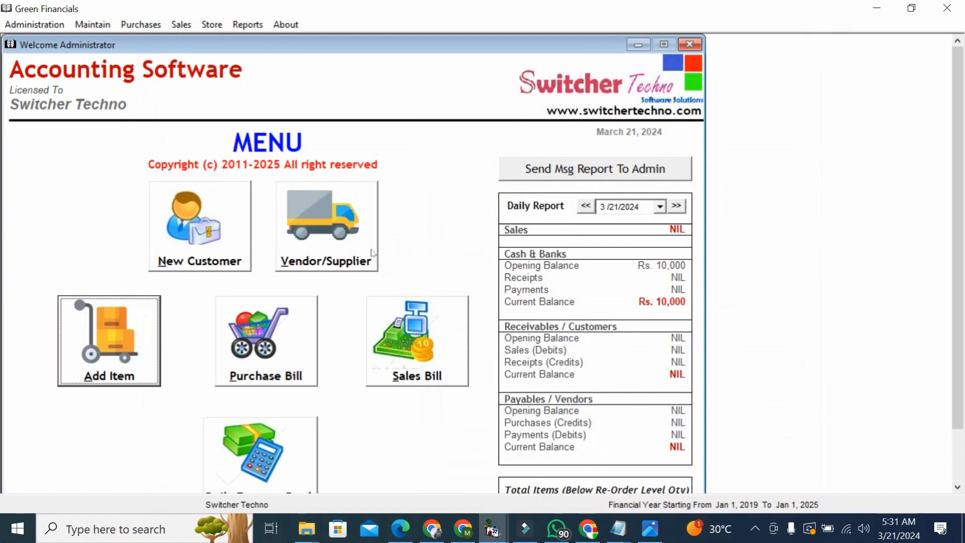
Open the Purchase (Non Tax) form for a new purchase bill
{"action": "left_click", "coordinate": [314, 341]}
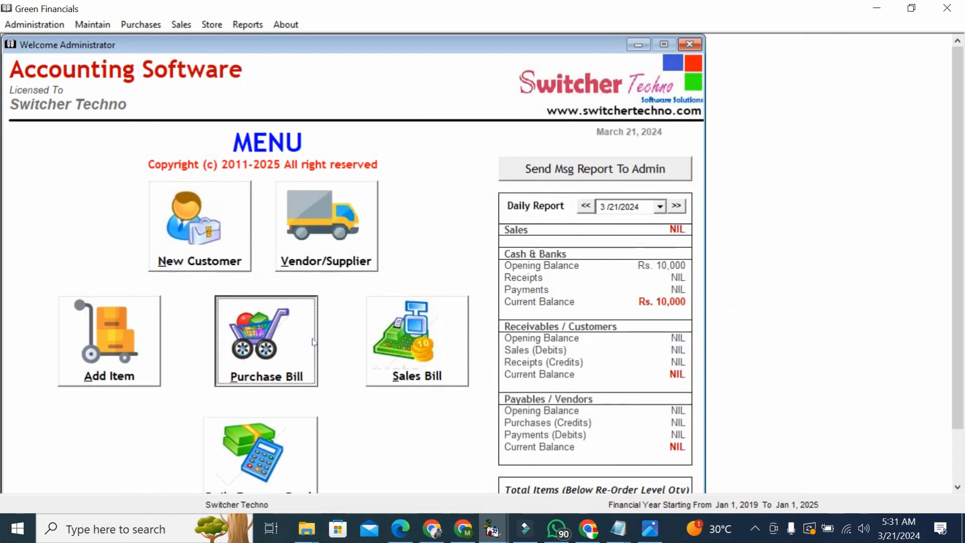
{"action": "left_click", "coordinate": [149, 29]}
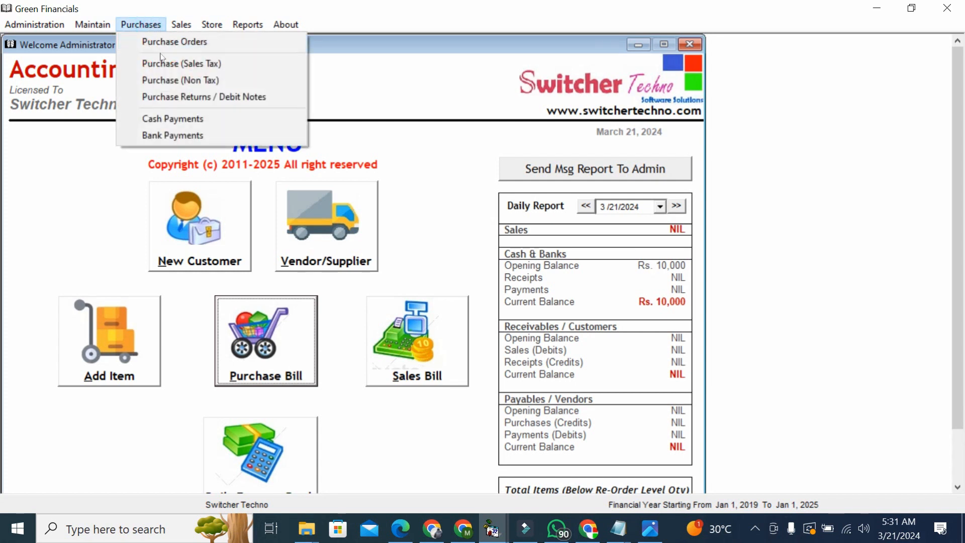
{"action": "left_click", "coordinate": [129, 23]}
{"action": "left_click", "coordinate": [139, 25]}
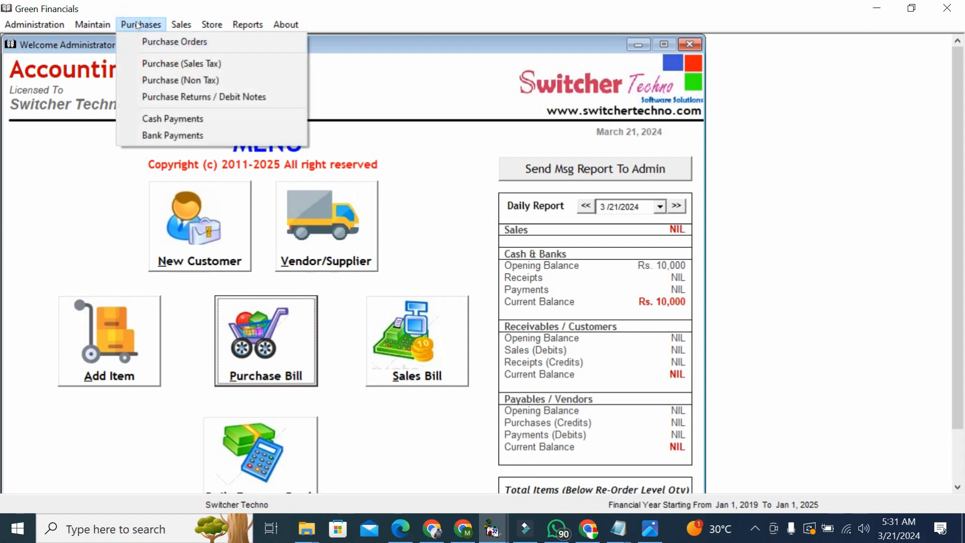
{"action": "left_click", "coordinate": [191, 80]}
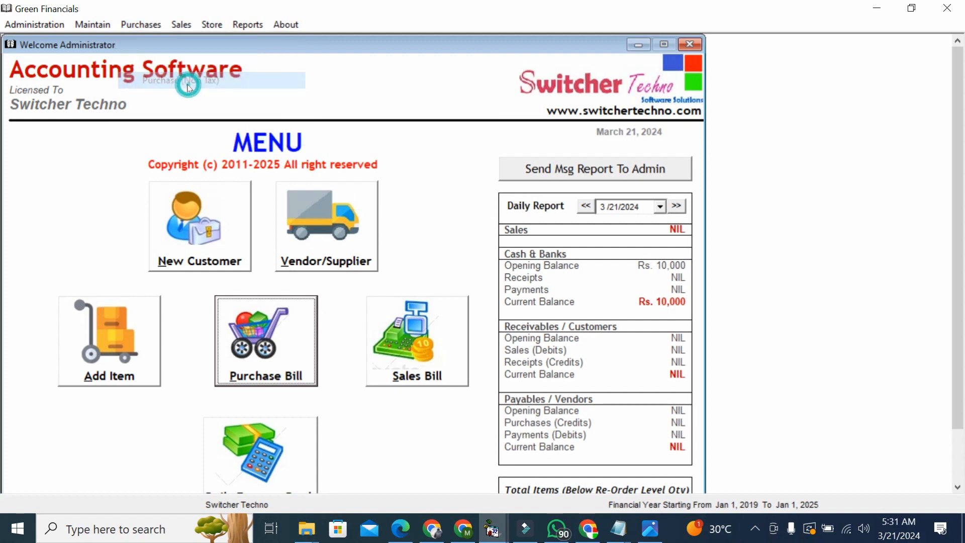
Select SUFYAN TRADING as the vendor of the purchase bill
{"action": "left_click", "coordinate": [502, 137]}
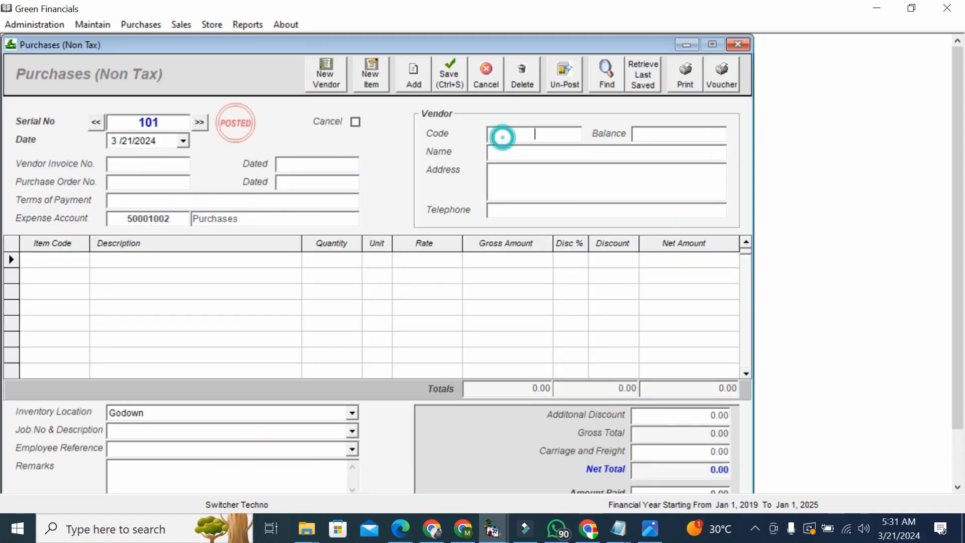
{"action": "key", "text": "Down"}
{"action": "key", "text": "Down"}
{"action": "key", "text": "Down"}
{"action": "key", "text": "Down"}
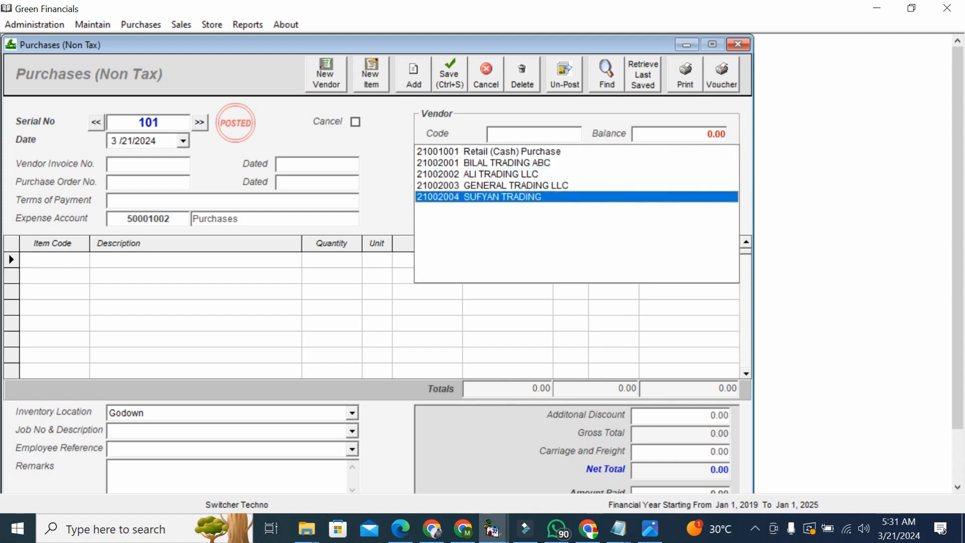
{"action": "key", "text": "Return"}
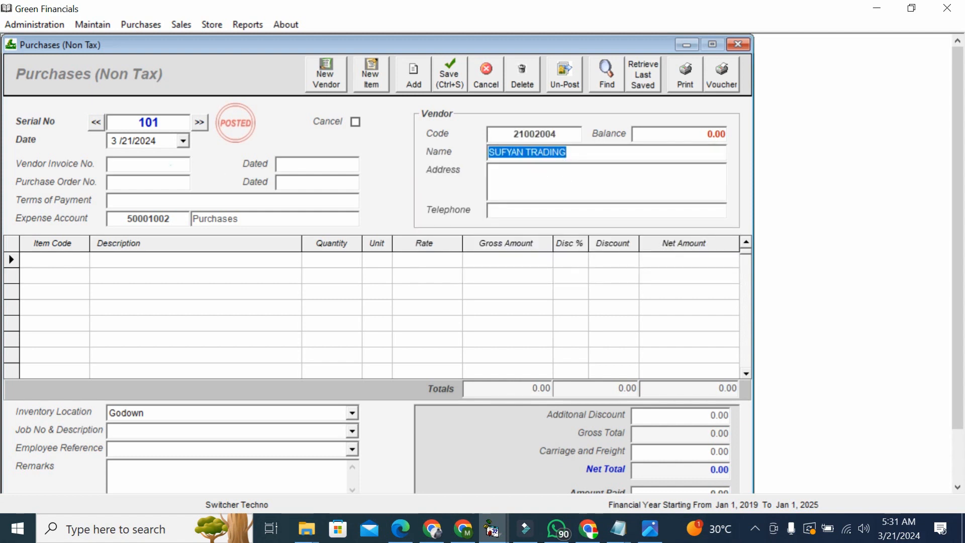
Enter vendor invoice number 8994 and set the terms of payment to "cheauqe"
{"action": "left_click", "coordinate": [171, 165]}
{"action": "type", "text": "8994"}
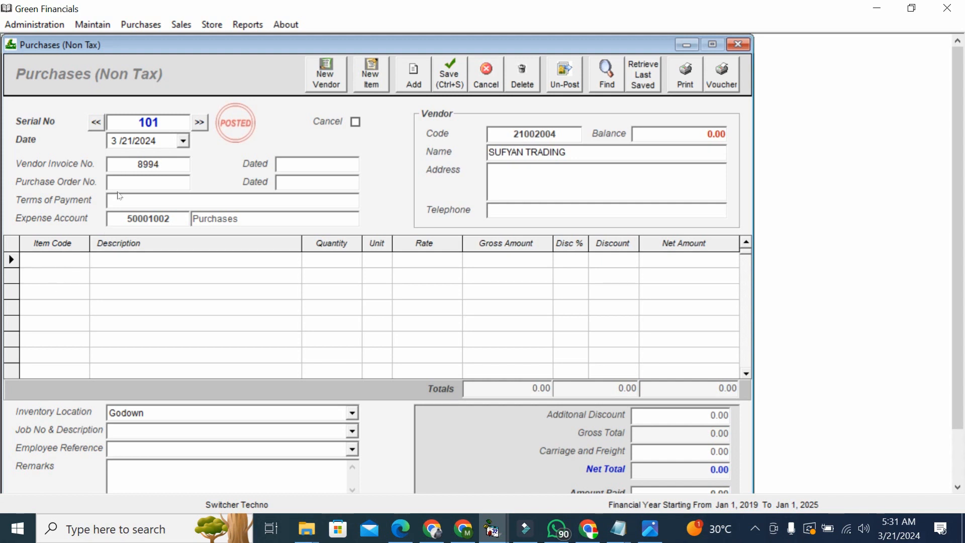
{"action": "left_click", "coordinate": [120, 182]}
{"action": "left_click", "coordinate": [142, 198]}
{"action": "type", "text": "cheauqe"}
{"action": "double_click", "coordinate": [144, 201]}
Add Car Perfume as the first purchase line with a quantity of 200, keeping the default rate and no discount
{"action": "left_click", "coordinate": [44, 263]}
{"action": "type", "text": "ca"}
{"action": "key", "text": "Down"}
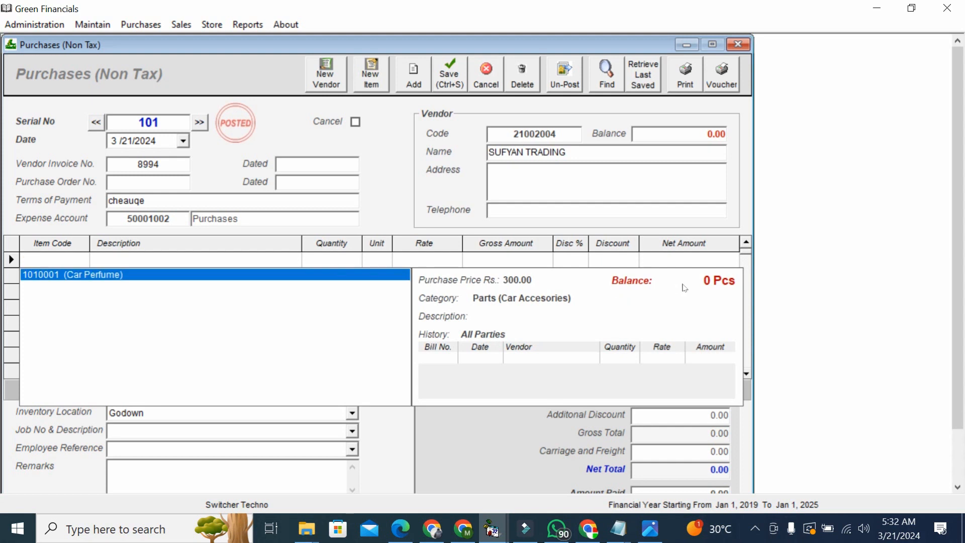
{"action": "key", "text": "Return"}
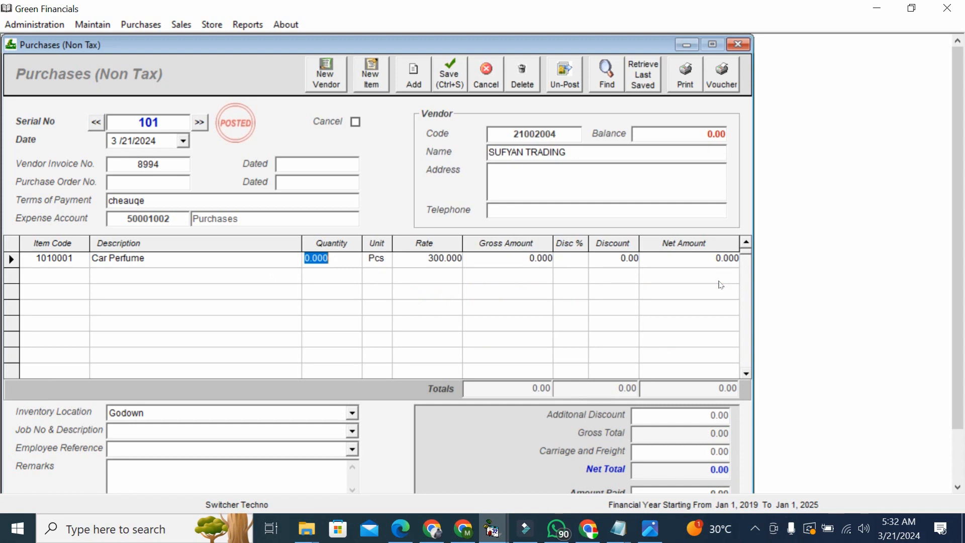
{"action": "type", "text": "200"}
{"action": "key", "text": "Return"}
{"action": "key", "text": "Return"}
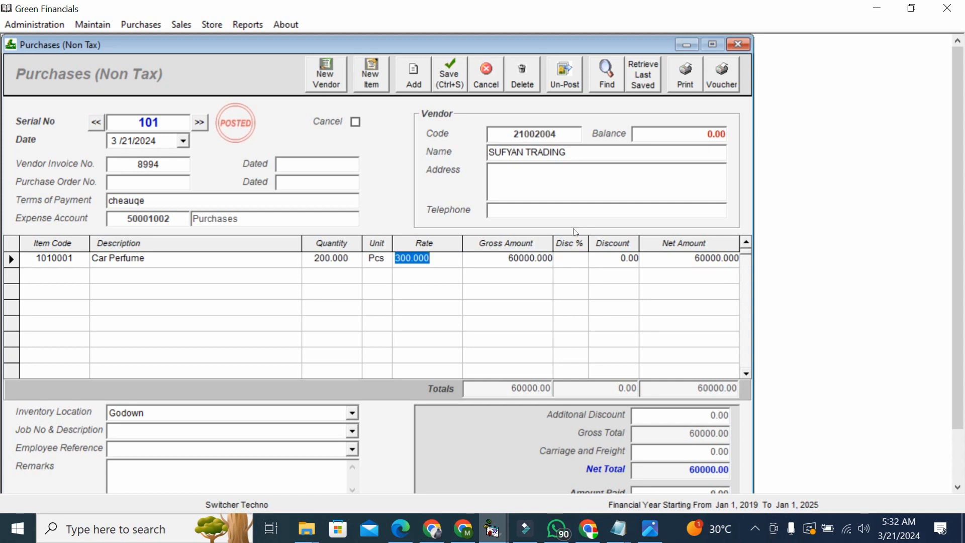
{"action": "key", "text": "Return"}
{"action": "key", "text": "Return"}
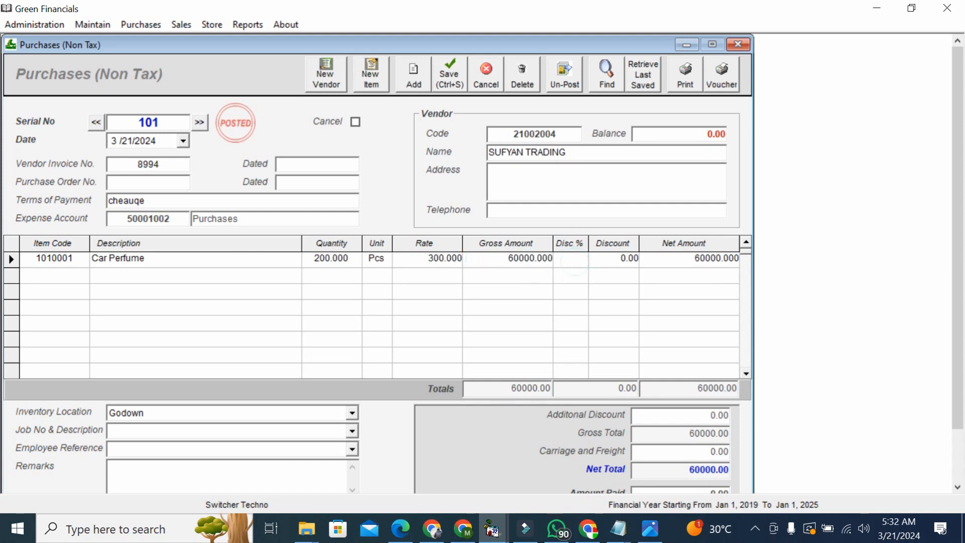
{"action": "left_click", "coordinate": [599, 260]}
Set the amount paid on the purchase bill to 30000
{"action": "left_click", "coordinate": [958, 445]}
{"action": "left_click", "coordinate": [694, 409]}
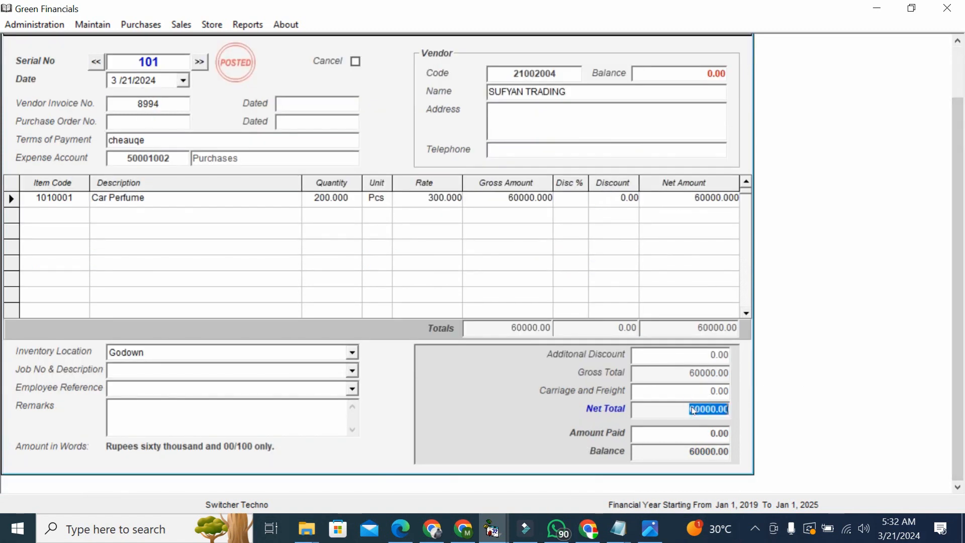
{"action": "left_click", "coordinate": [690, 433]}
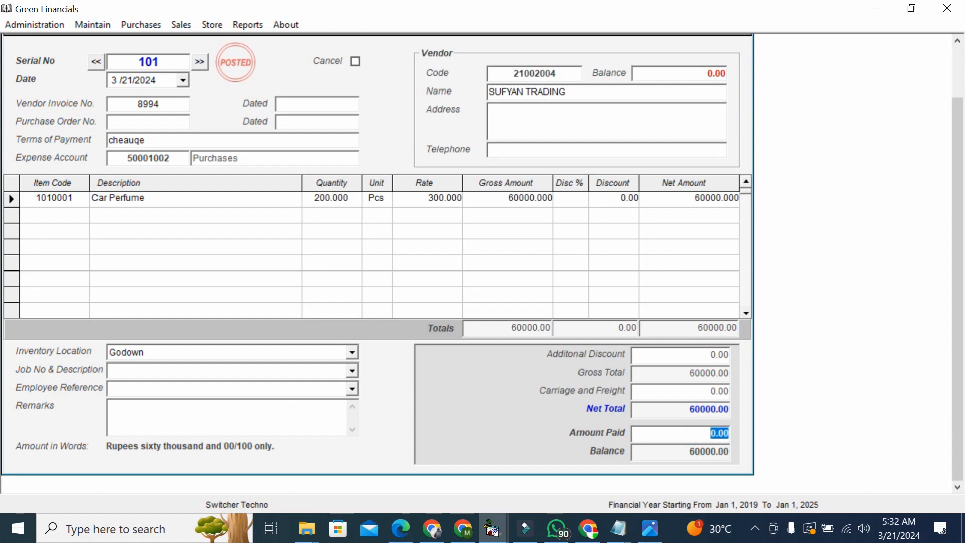
{"action": "type", "text": "30000"}
{"action": "left_click", "coordinate": [675, 458]}
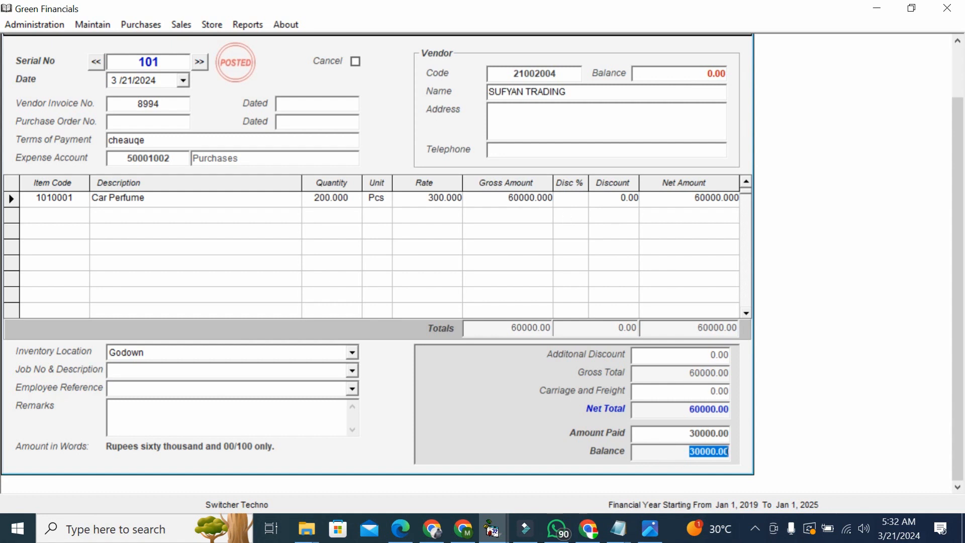
Review the inventory location options, keep Godown selected, and save the purchase bill
{"action": "left_click", "coordinate": [352, 353]}
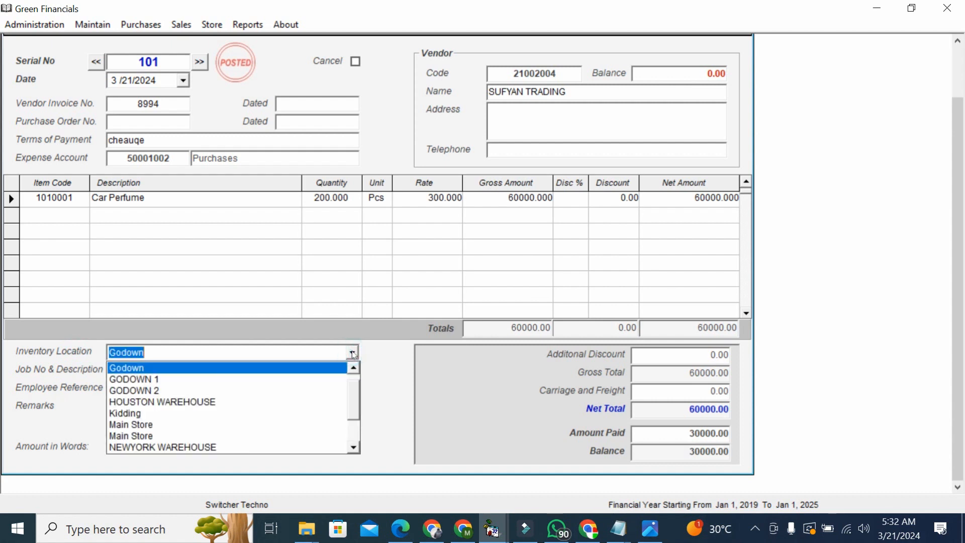
{"action": "left_click", "coordinate": [352, 354]}
{"action": "left_click", "coordinate": [352, 353]}
{"action": "left_click", "coordinate": [352, 354]}
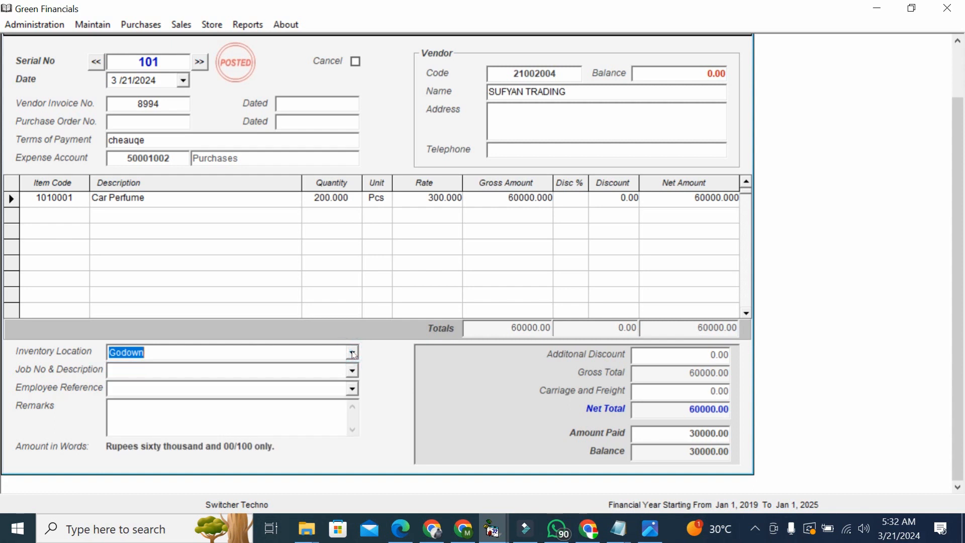
{"action": "scroll", "coordinate": [952, 252], "scroll_direction": "up", "scroll_amount": 2}
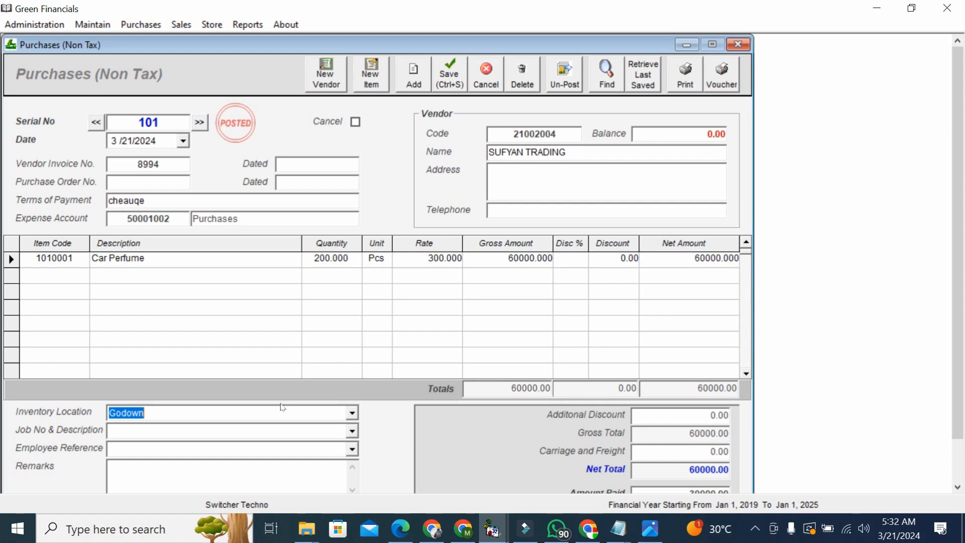
{"action": "left_click", "coordinate": [439, 83]}
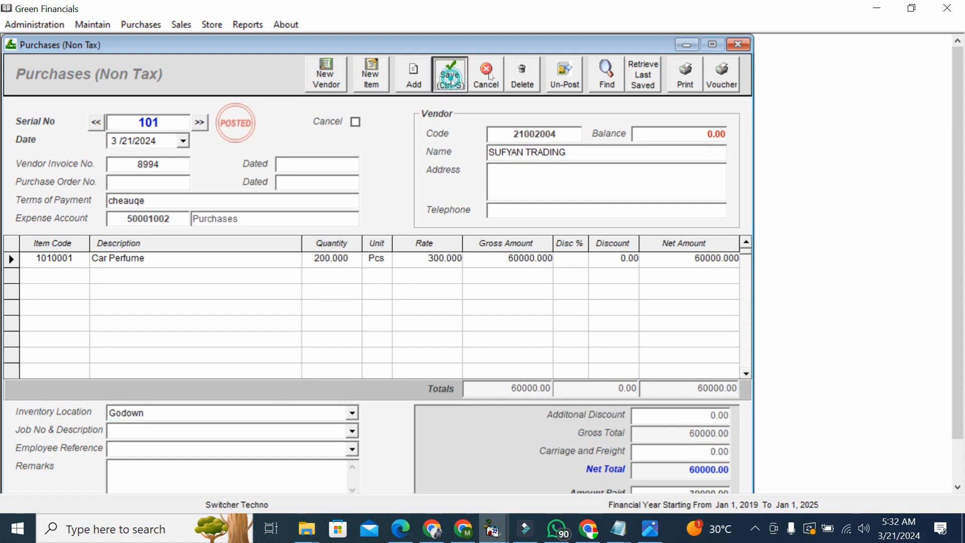
Preview the printed purchase invoice and its printer options without printing, closing the preview and the purchase form
{"action": "left_click", "coordinate": [686, 71]}
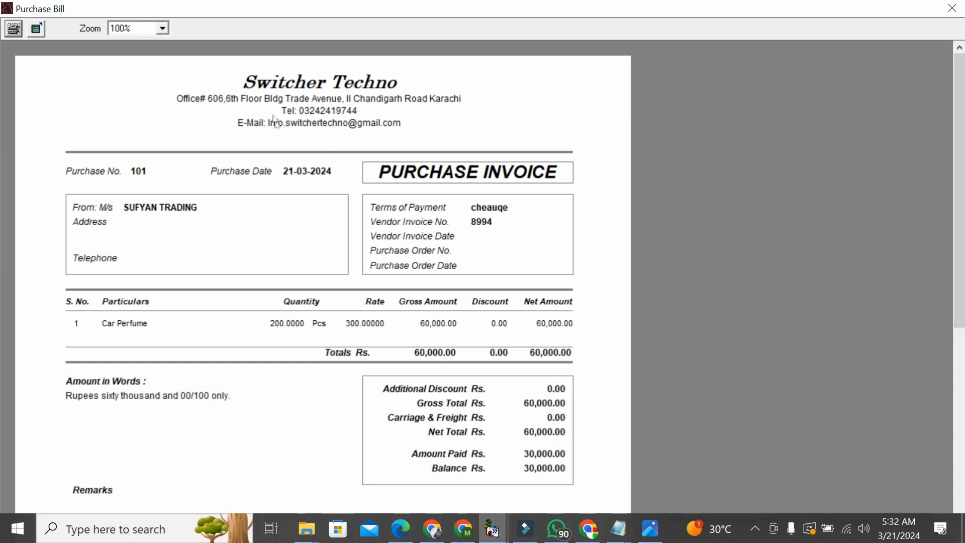
{"action": "left_click", "coordinate": [13, 28]}
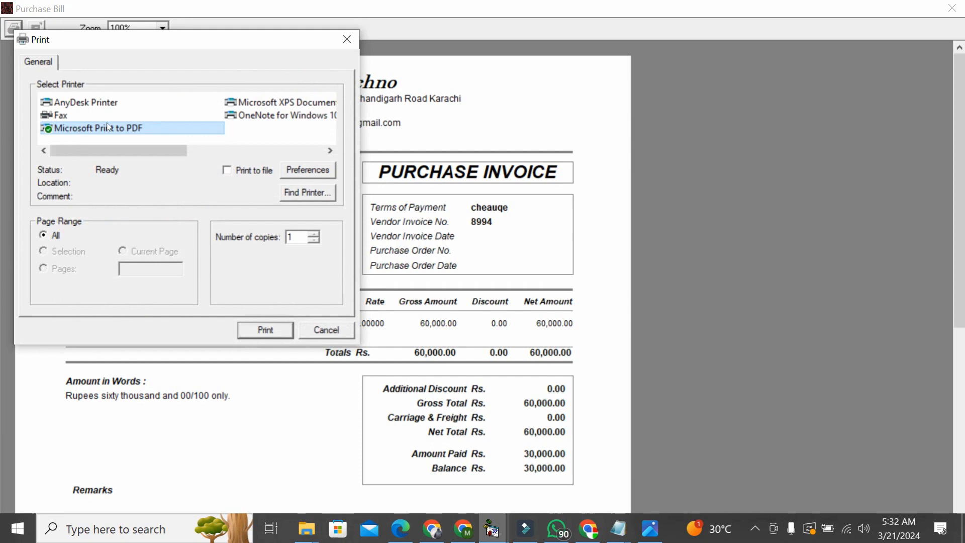
{"action": "left_click", "coordinate": [336, 329]}
{"action": "left_click_drag", "start_coordinate": [954, 241], "coordinate": [964, 124]}
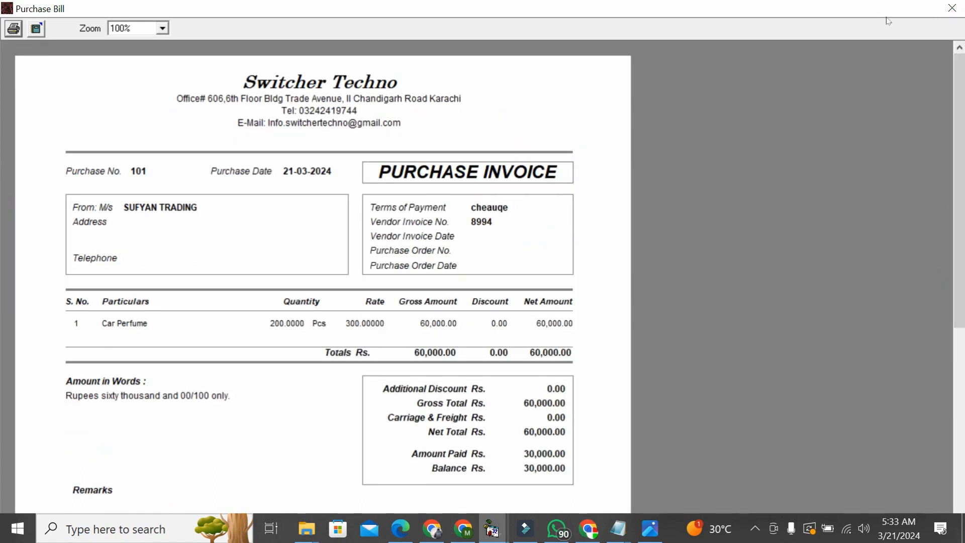
{"action": "left_click", "coordinate": [952, 8]}
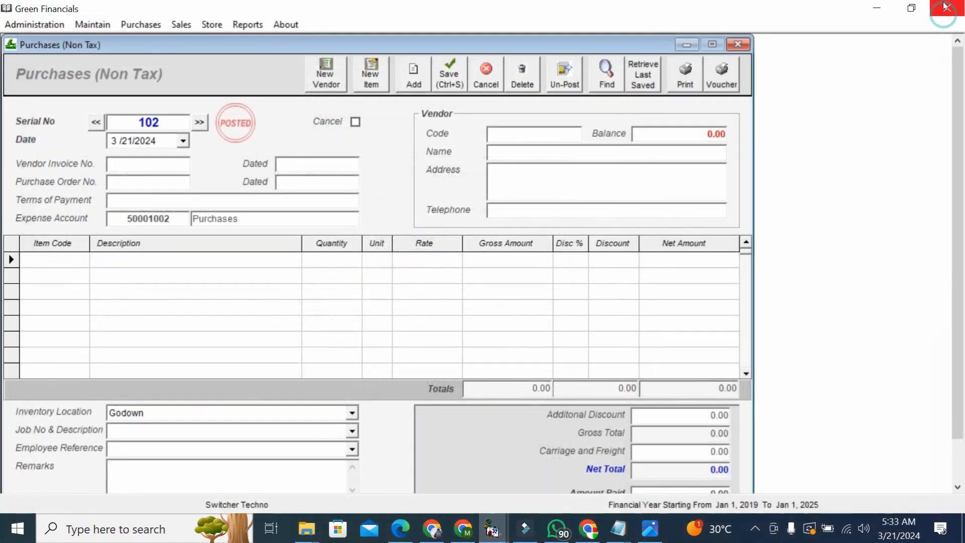
{"action": "left_click", "coordinate": [738, 44]}
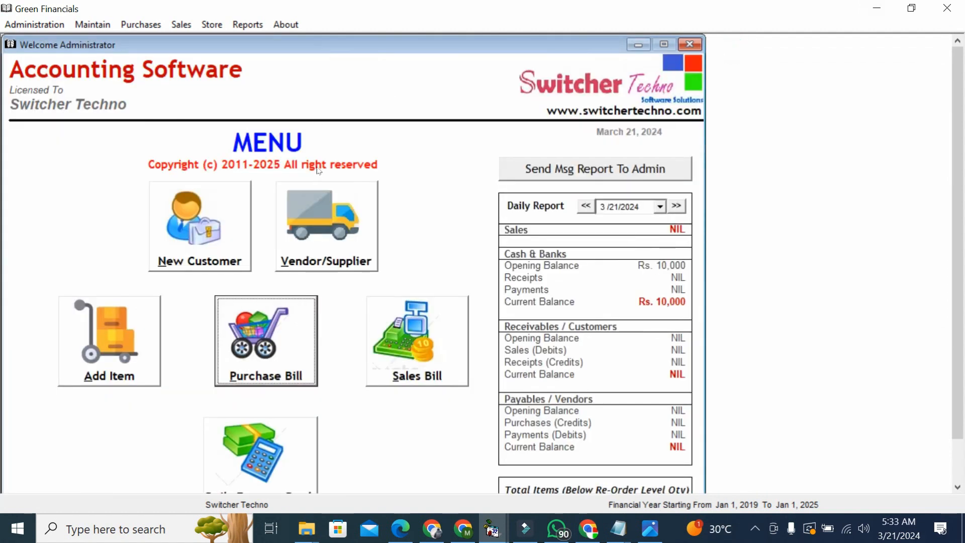
Open a new Sale Invoice (Non Tax) and select Rizwan Traders as the customer
{"action": "left_click", "coordinate": [180, 26]}
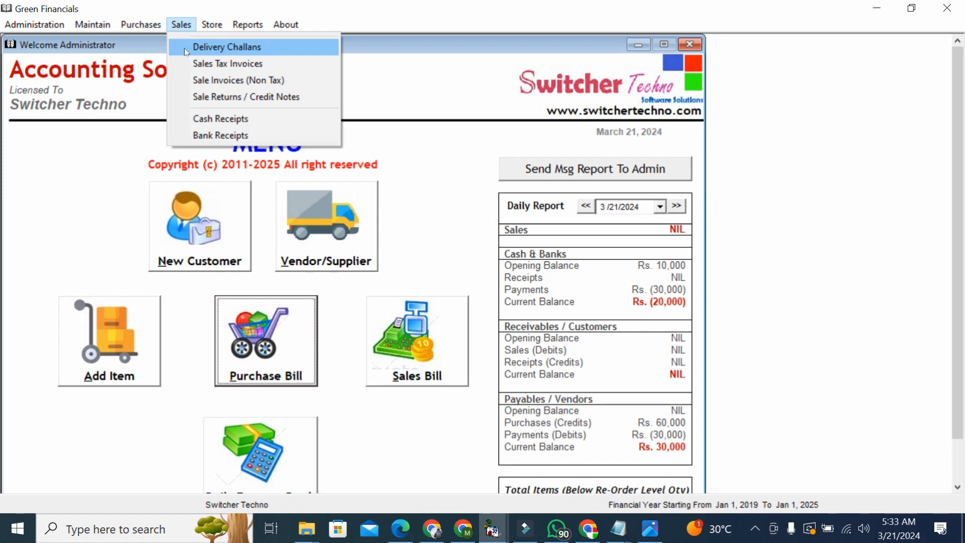
{"action": "left_click", "coordinate": [206, 79]}
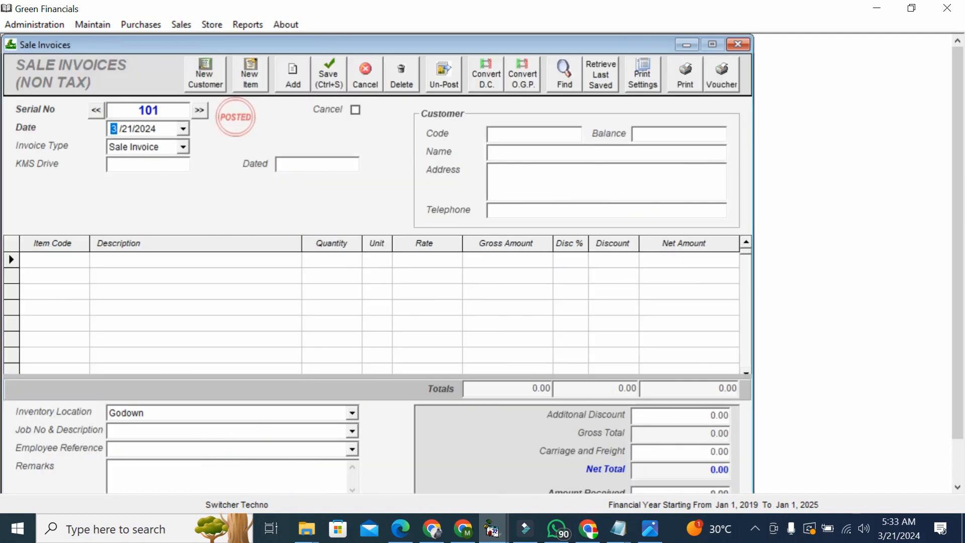
{"action": "left_click", "coordinate": [568, 130]}
{"action": "type", "text": "ri"}
{"action": "key", "text": "Return"}
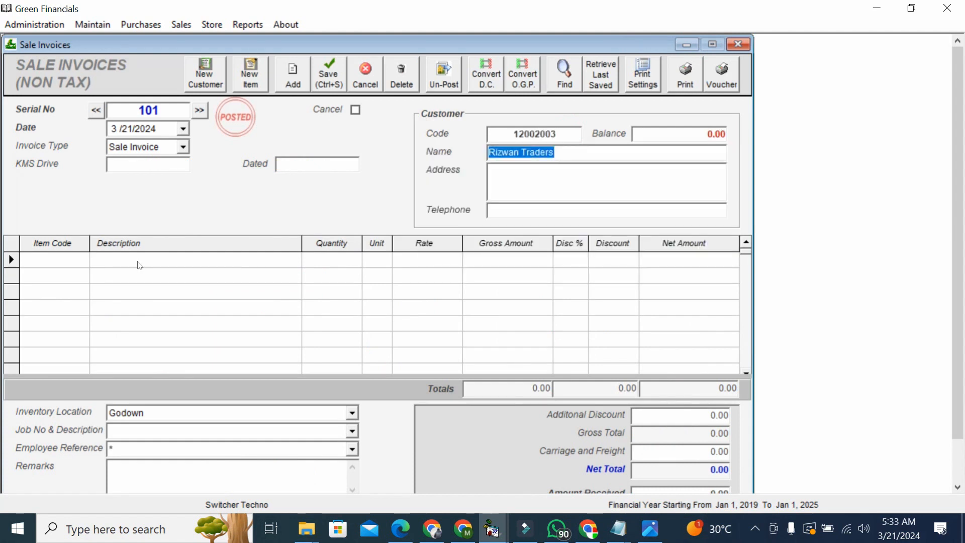
Add Car Perfume to the sale invoice with a quantity of 30, keeping the unit and rate as filled in
{"action": "left_click", "coordinate": [74, 260]}
{"action": "type", "text": "ca"}
{"action": "key", "text": "Down"}
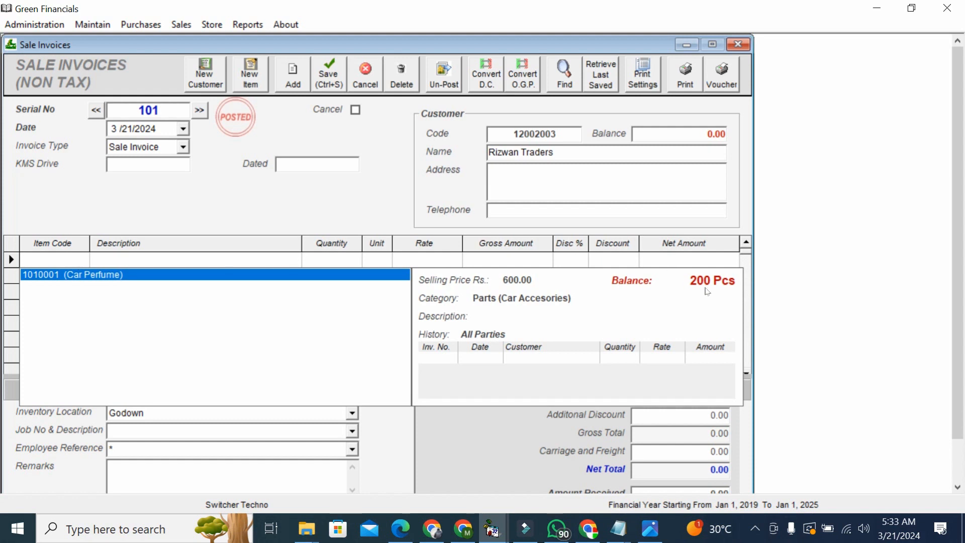
{"action": "key", "text": "Return"}
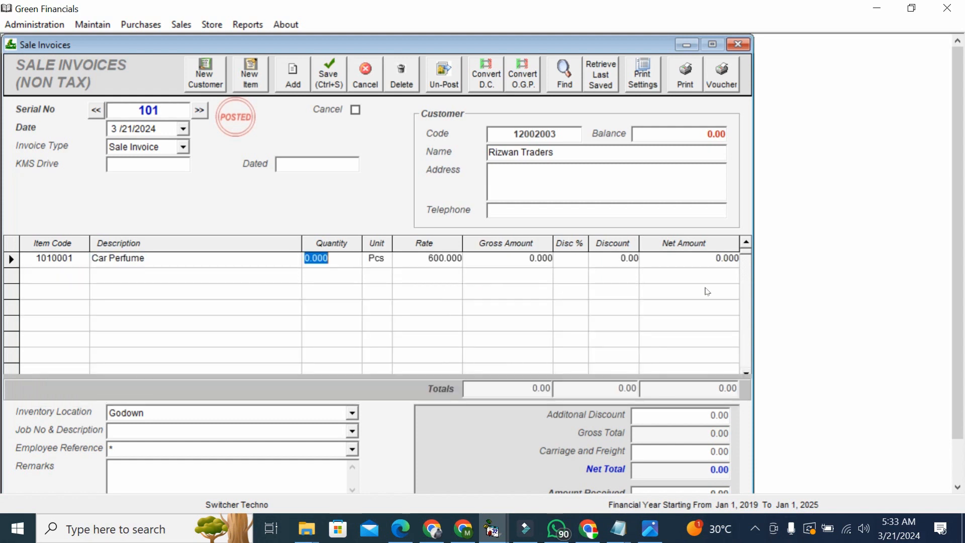
{"action": "type", "text": "30"}
{"action": "key", "text": "Return"}
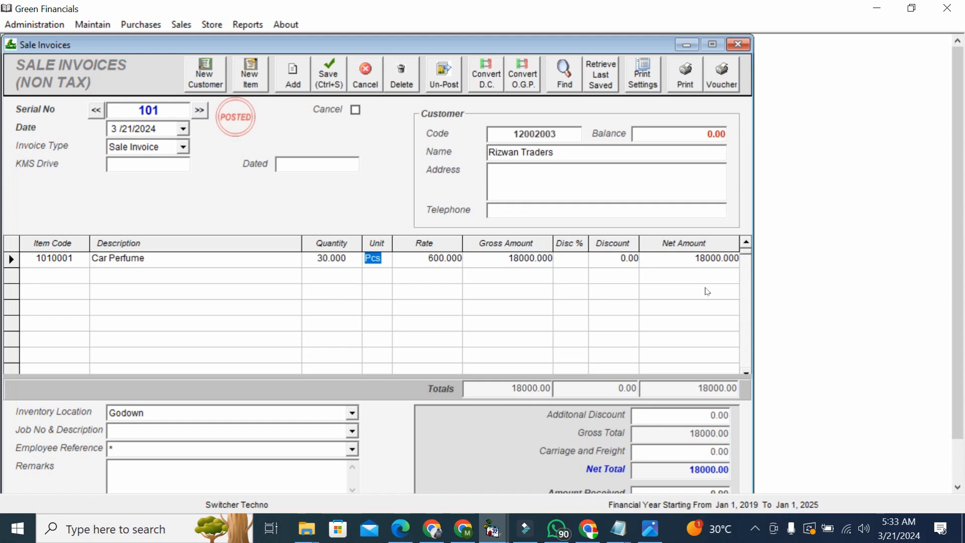
{"action": "key", "text": "Return"}
{"action": "left_click", "coordinate": [538, 257]}
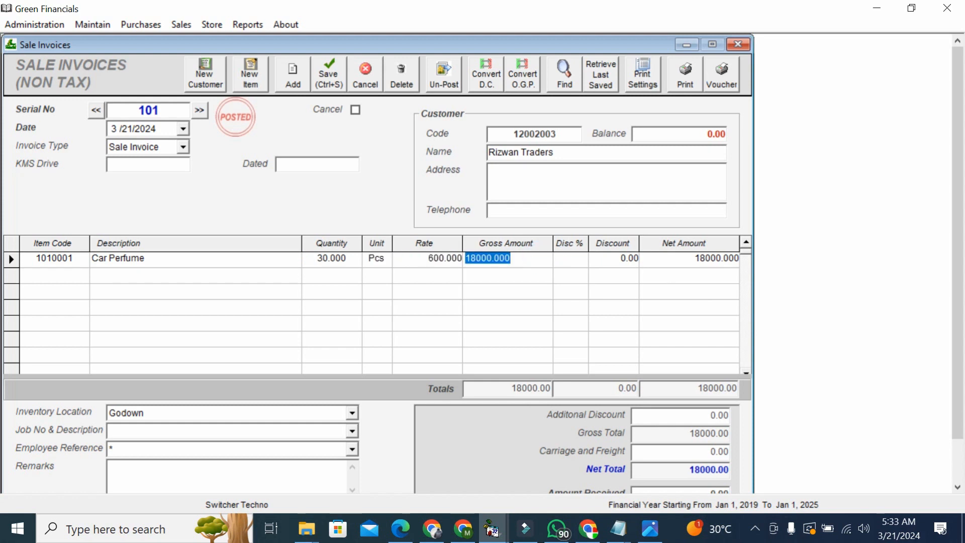
Save the sale invoice with no amount received, preview its printout, and close the preview
{"action": "left_click", "coordinate": [958, 470]}
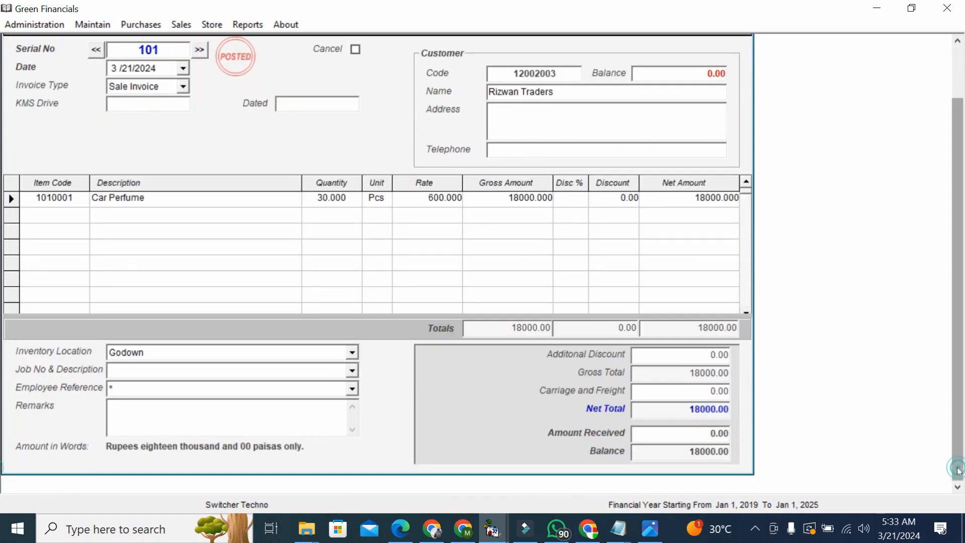
{"action": "left_click", "coordinate": [694, 408]}
{"action": "left_click", "coordinate": [693, 433]}
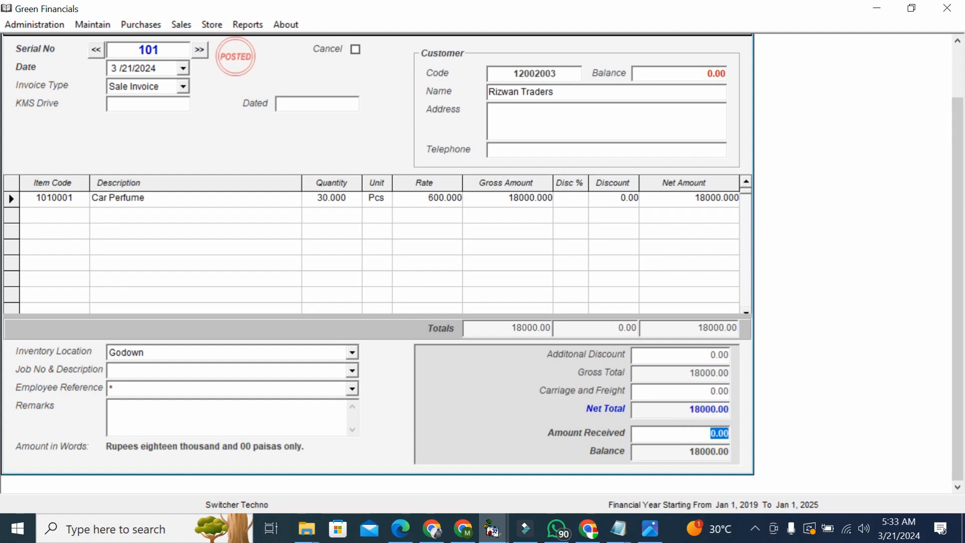
{"action": "left_click_drag", "start_coordinate": [956, 195], "coordinate": [946, 110]}
{"action": "left_click", "coordinate": [683, 71]}
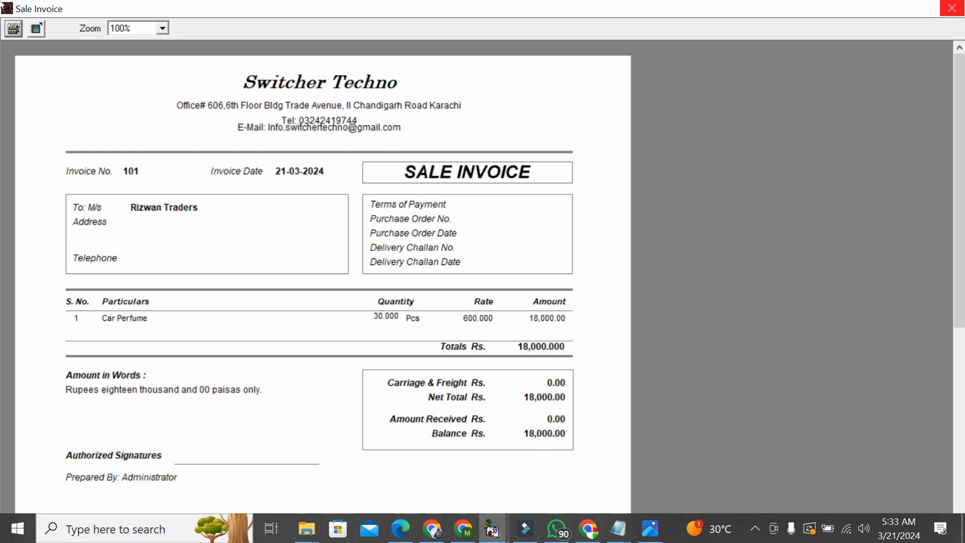
{"action": "left_click", "coordinate": [952, 8]}
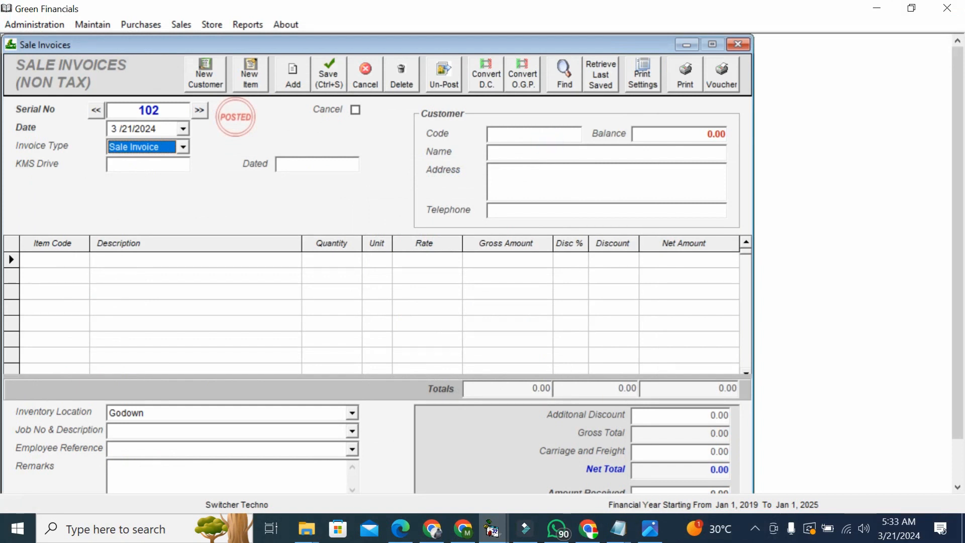
Select Rizwan Traders on a new sale invoice to check the customer's balance, and close the form unsaved
{"action": "left_click", "coordinate": [540, 136]}
{"action": "type", "text": "r"}
{"action": "key", "text": "Down"}
{"action": "key", "text": "Down"}
{"action": "key", "text": "Down"}
{"action": "key", "text": "Down"}
{"action": "key", "text": "Return"}
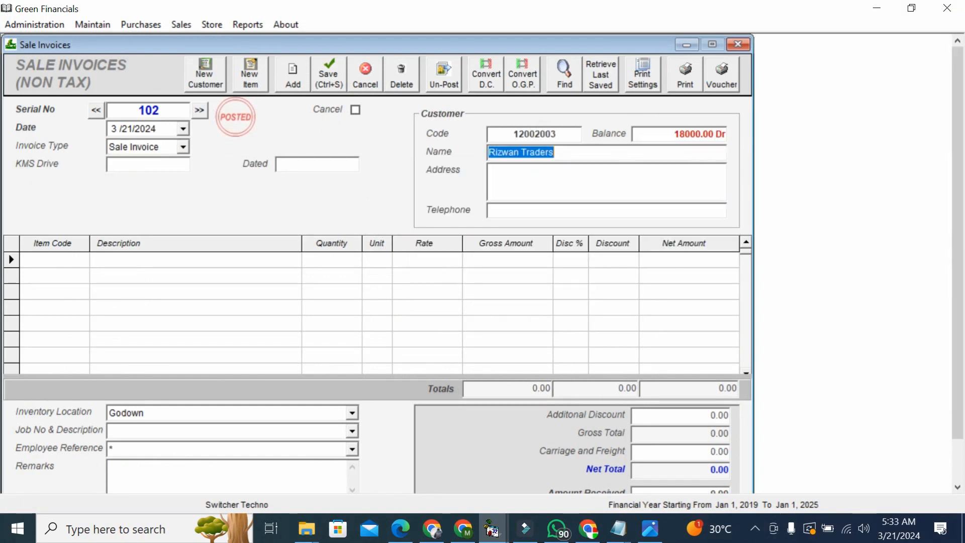
{"action": "left_click_drag", "start_coordinate": [651, 132], "coordinate": [671, 133]}
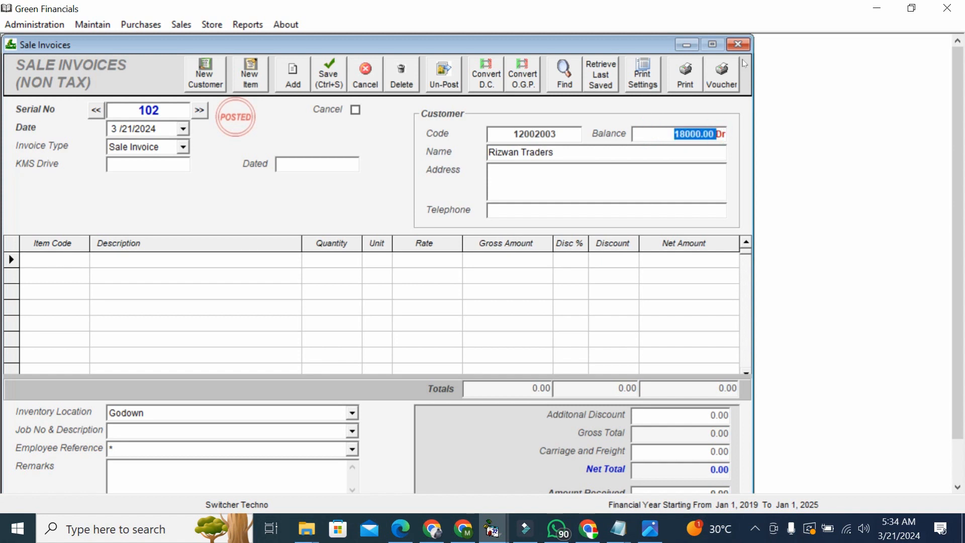
{"action": "left_click", "coordinate": [737, 44]}
Display the Purchase Register for all purchases and check the total amount
{"action": "left_click", "coordinate": [239, 28]}
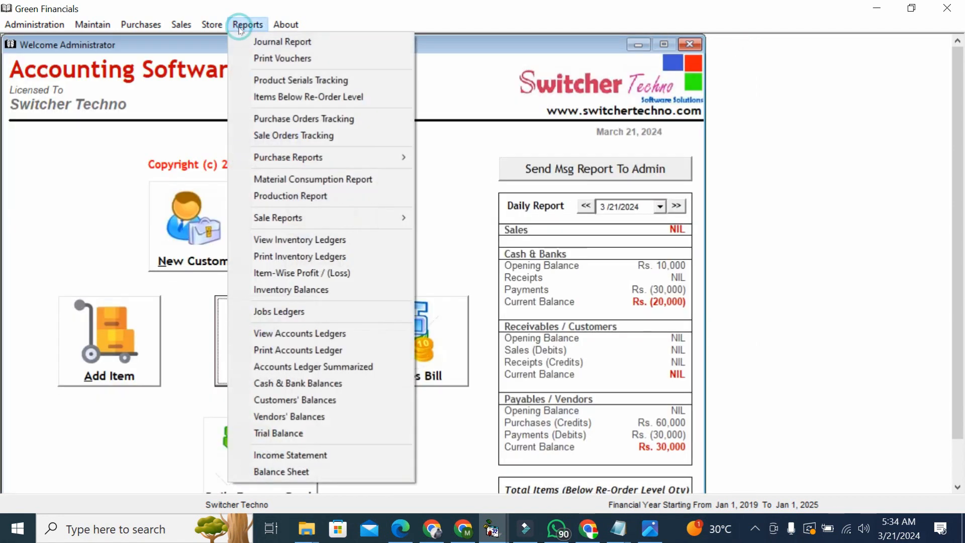
{"action": "left_click", "coordinate": [328, 158]}
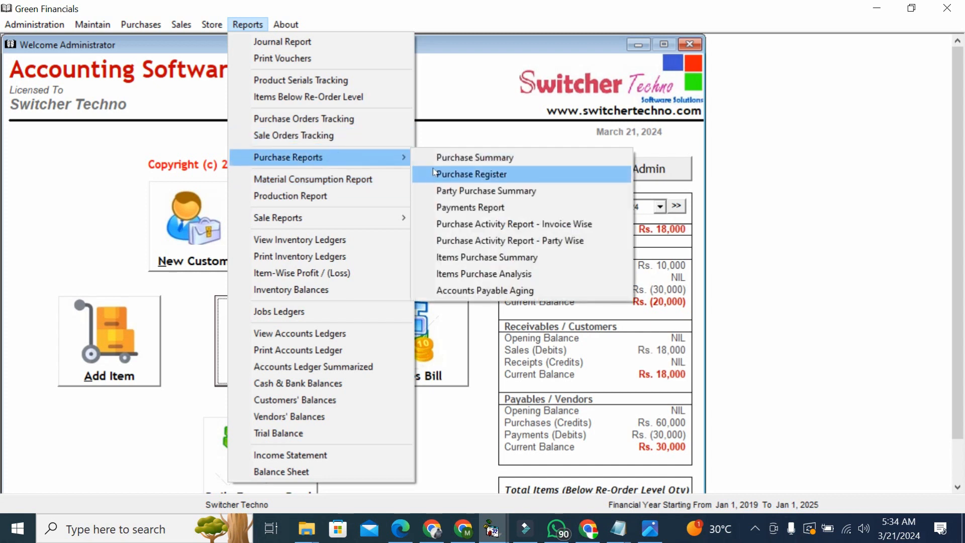
{"action": "left_click", "coordinate": [433, 168]}
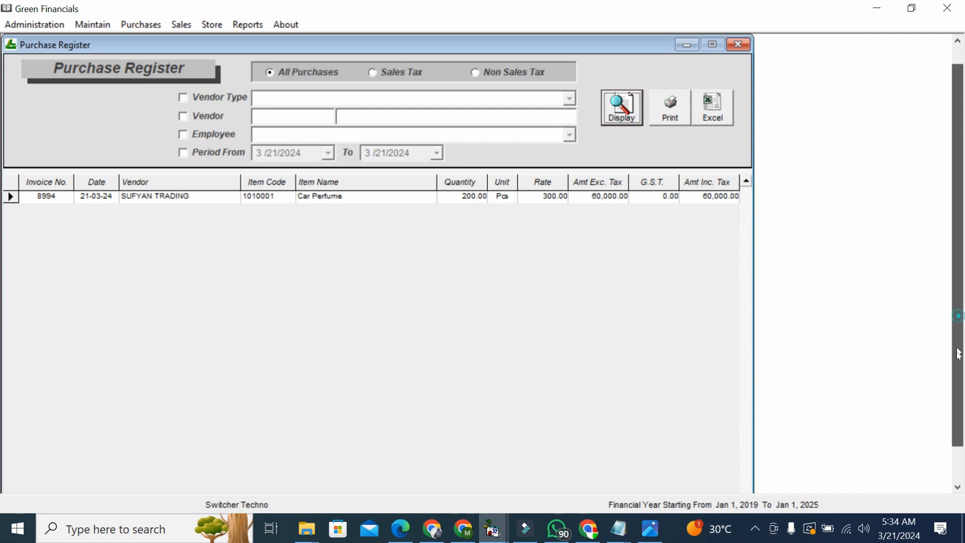
{"action": "scroll", "coordinate": [960, 322], "scroll_direction": "down", "scroll_amount": 1}
{"action": "scroll", "coordinate": [960, 347], "scroll_direction": "down", "scroll_amount": 1}
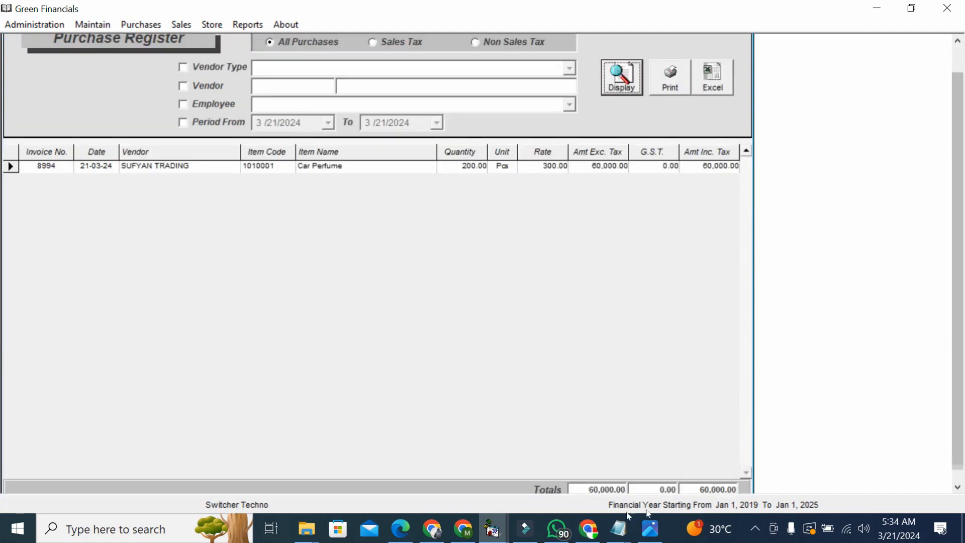
{"action": "left_click", "coordinate": [593, 490]}
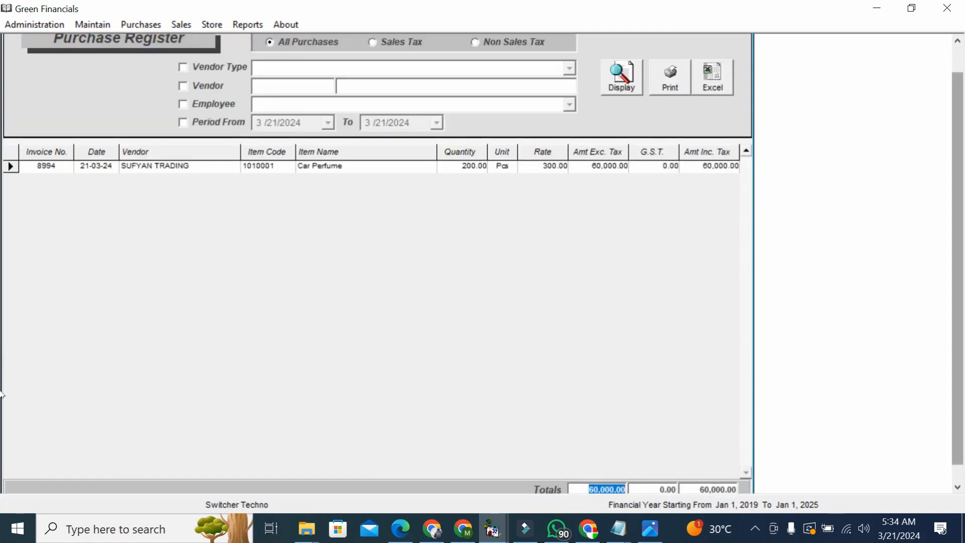
Look at the vendor type options on the Purchase Register, and enable only the vendor and period filters
{"action": "scroll", "coordinate": [960, 397], "scroll_direction": "up", "scroll_amount": 1}
{"action": "left_click", "coordinate": [208, 105]}
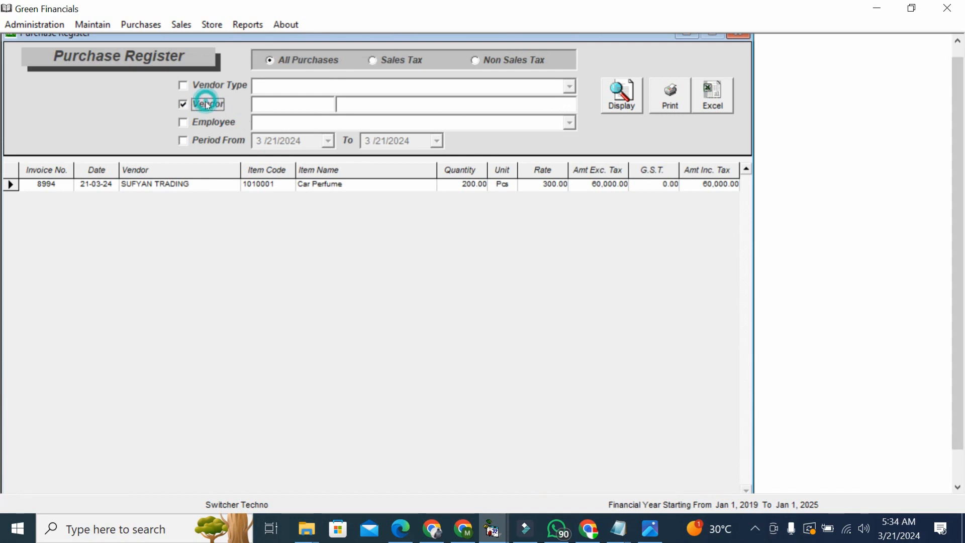
{"action": "left_click", "coordinate": [234, 90]}
{"action": "left_click", "coordinate": [567, 87]}
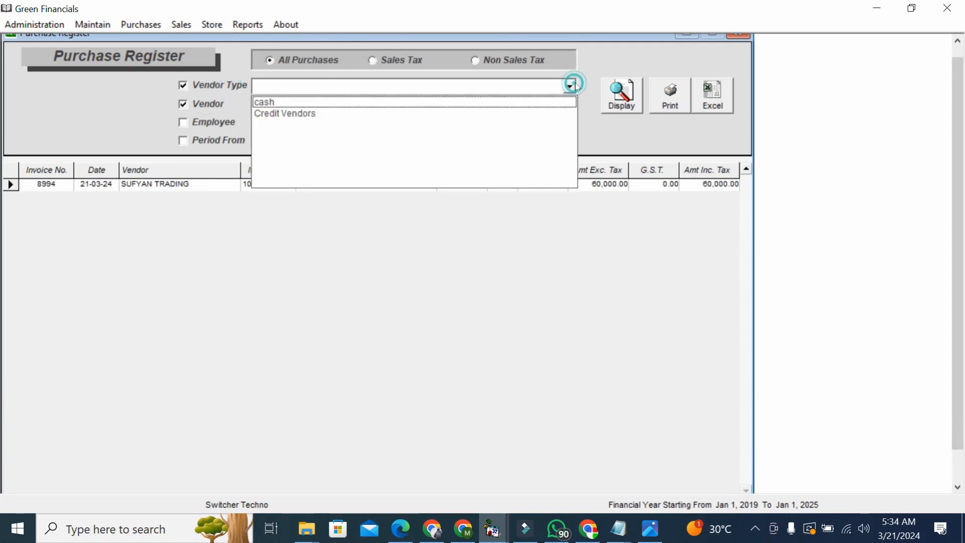
{"action": "left_click", "coordinate": [178, 105]}
{"action": "left_click", "coordinate": [211, 84]}
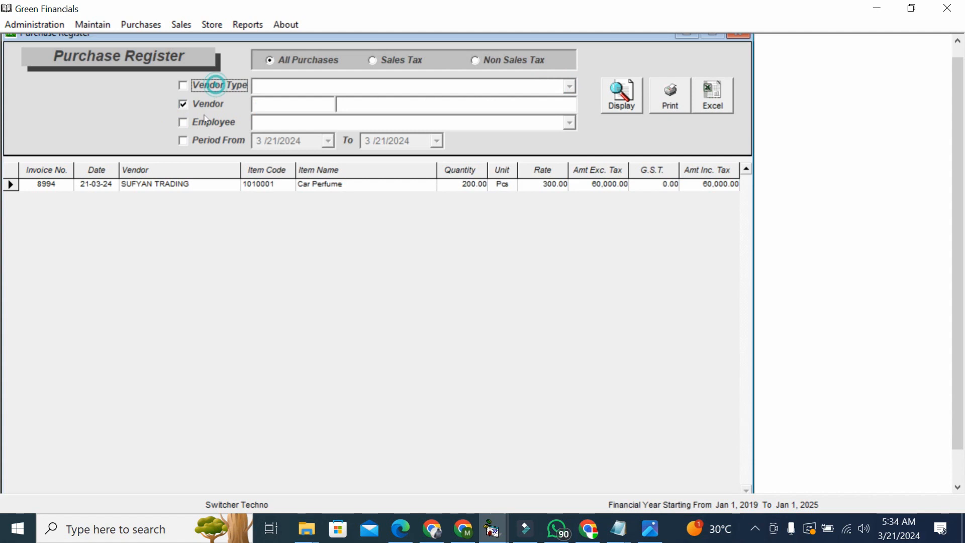
{"action": "left_click", "coordinate": [211, 141]}
{"action": "left_click", "coordinate": [329, 141]}
{"action": "left_click", "coordinate": [330, 142]}
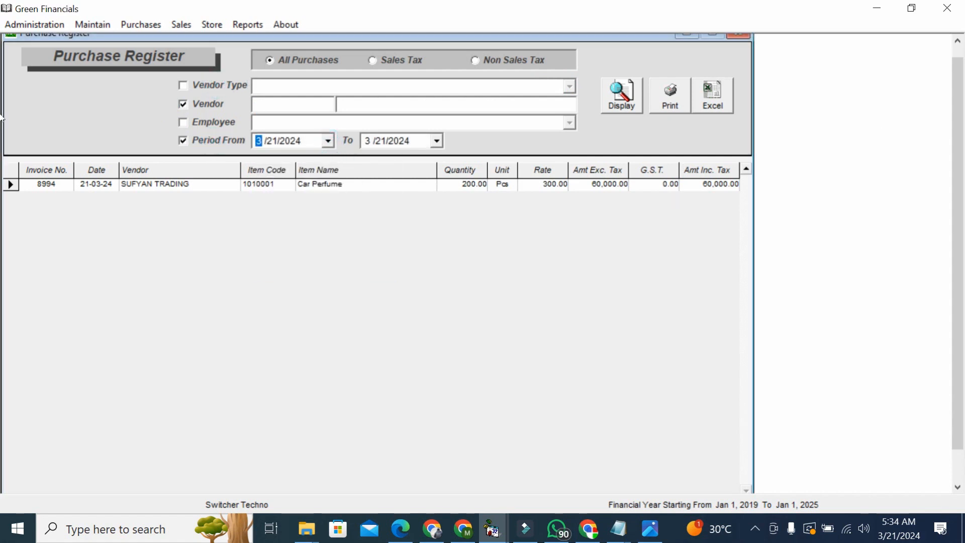
Try to export the Purchase Register to Excel with the vendor filter left blank
{"action": "scroll", "coordinate": [958, 252], "scroll_direction": "up", "scroll_amount": 1}
{"action": "left_click", "coordinate": [711, 119]}
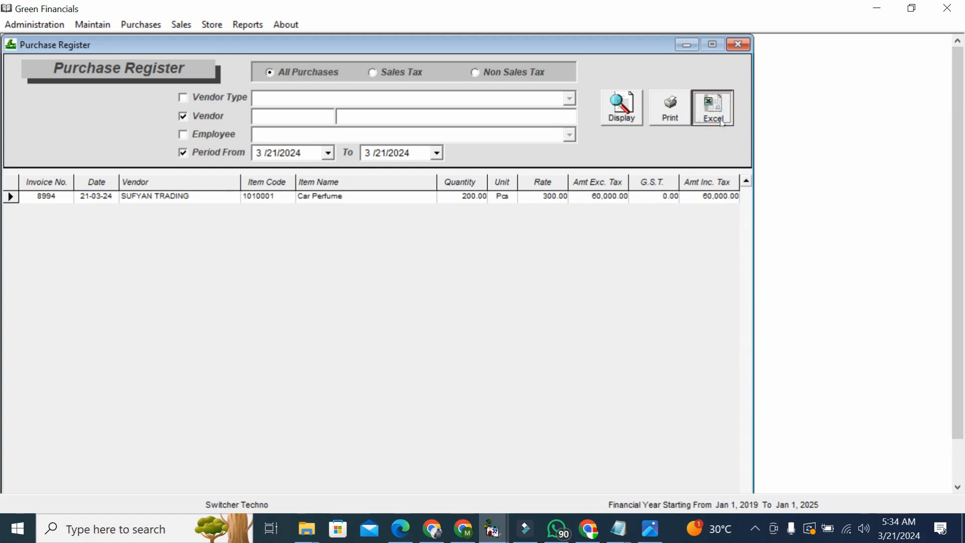
{"action": "left_click", "coordinate": [721, 126]}
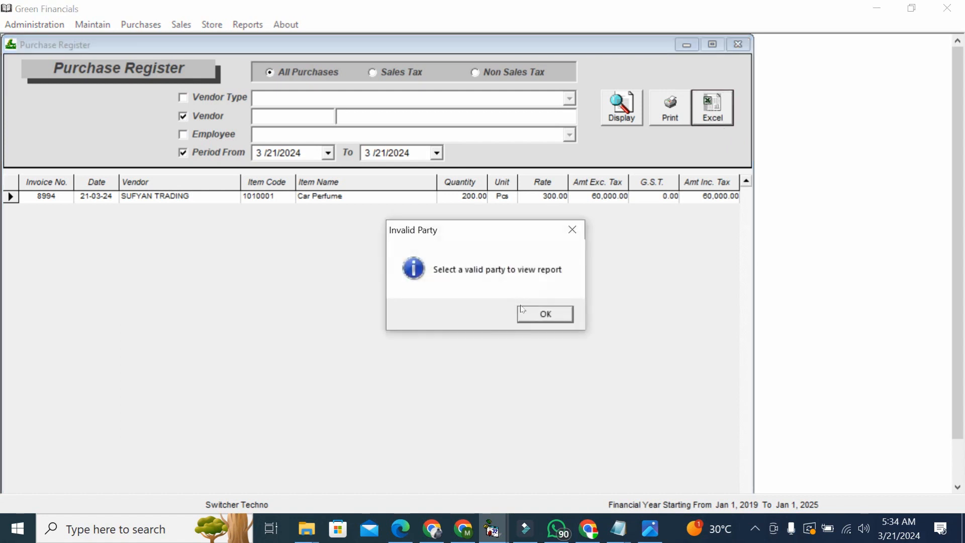
{"action": "left_click", "coordinate": [533, 311]}
Export the Purchase Register to Excel without vendor or period filters, review the workbook, and close it unsaved along with the register
{"action": "left_click", "coordinate": [207, 115]}
{"action": "left_click", "coordinate": [214, 152]}
{"action": "left_click", "coordinate": [712, 108]}
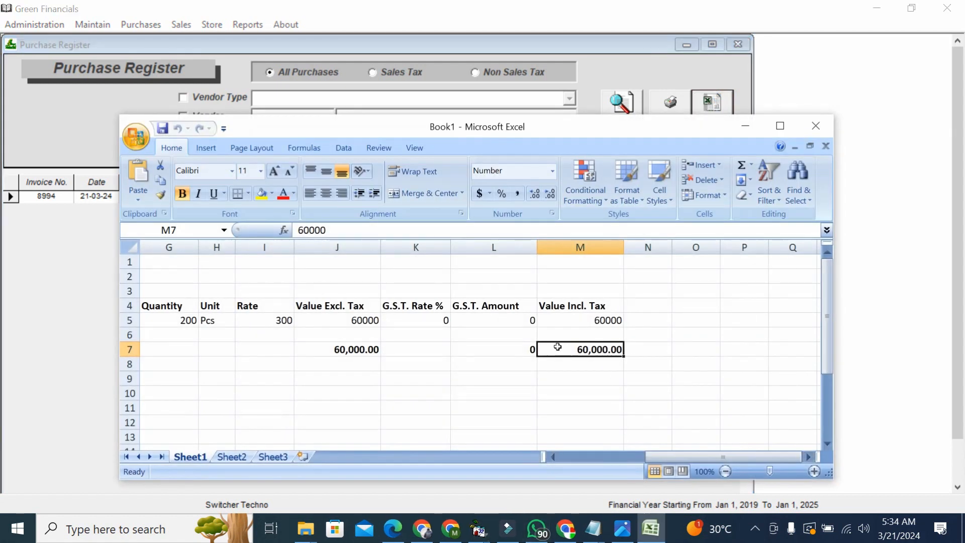
{"action": "left_click_drag", "start_coordinate": [538, 347], "coordinate": [107, 323]}
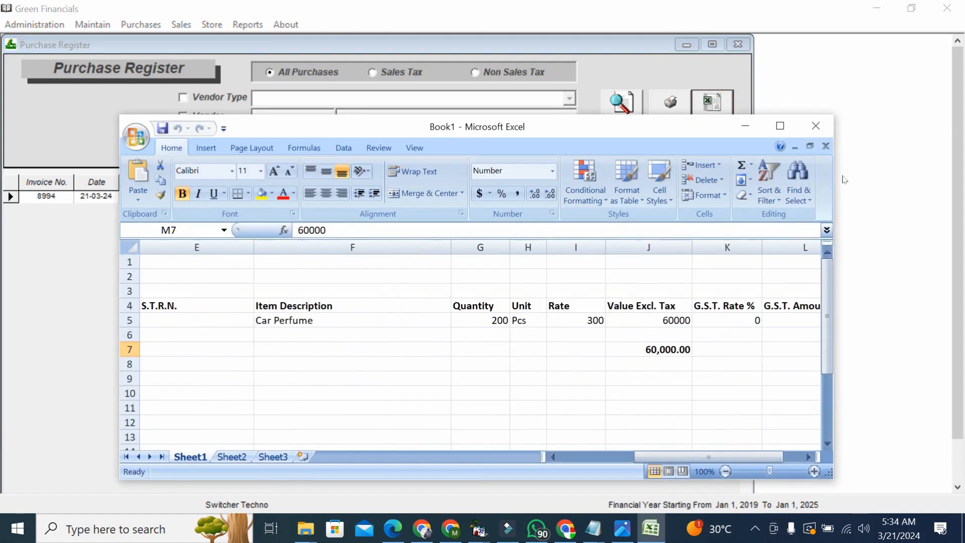
{"action": "left_click", "coordinate": [815, 125]}
{"action": "key", "text": "n"}
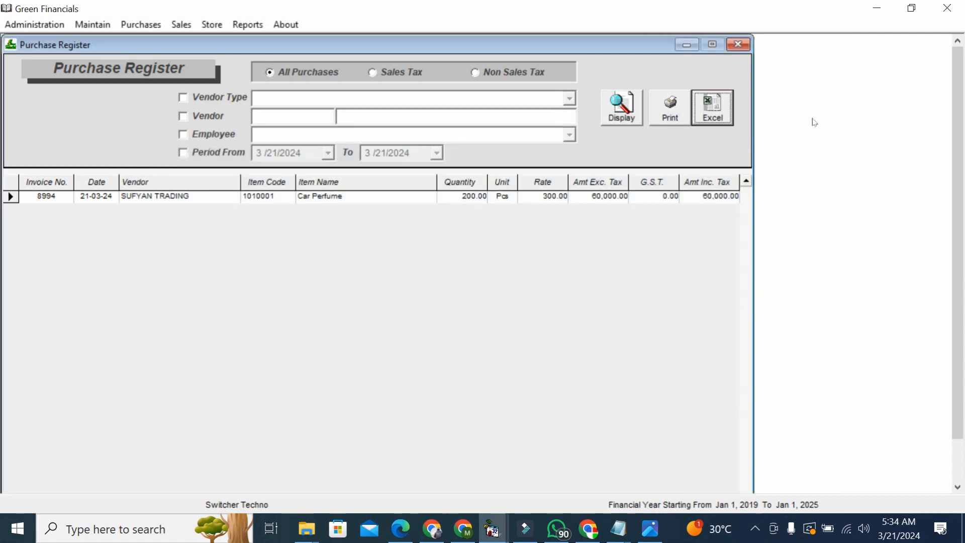
{"action": "left_click", "coordinate": [740, 45]}
Browse the available purchase reports, and display the Sale Report for all sales
{"action": "left_click", "coordinate": [247, 24]}
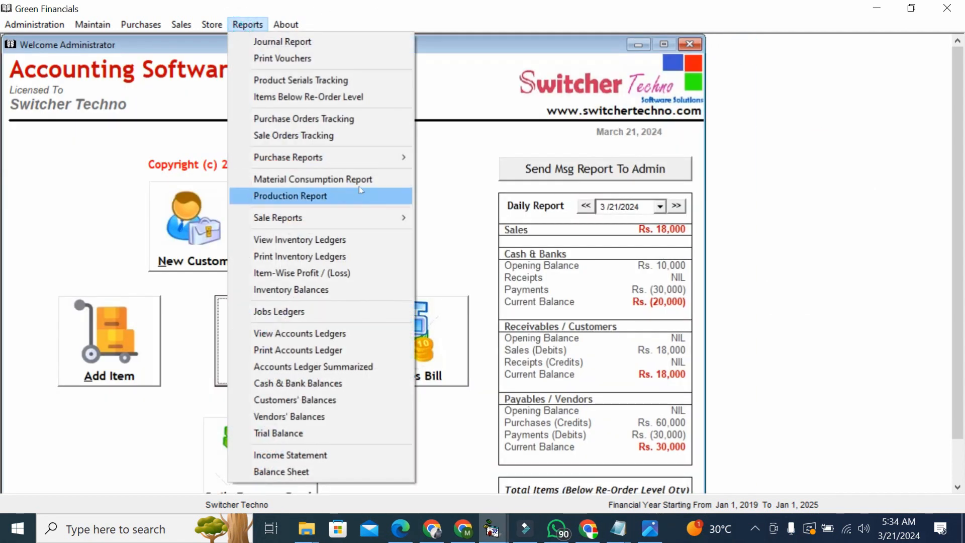
{"action": "mouse_move", "coordinate": [366, 156]}
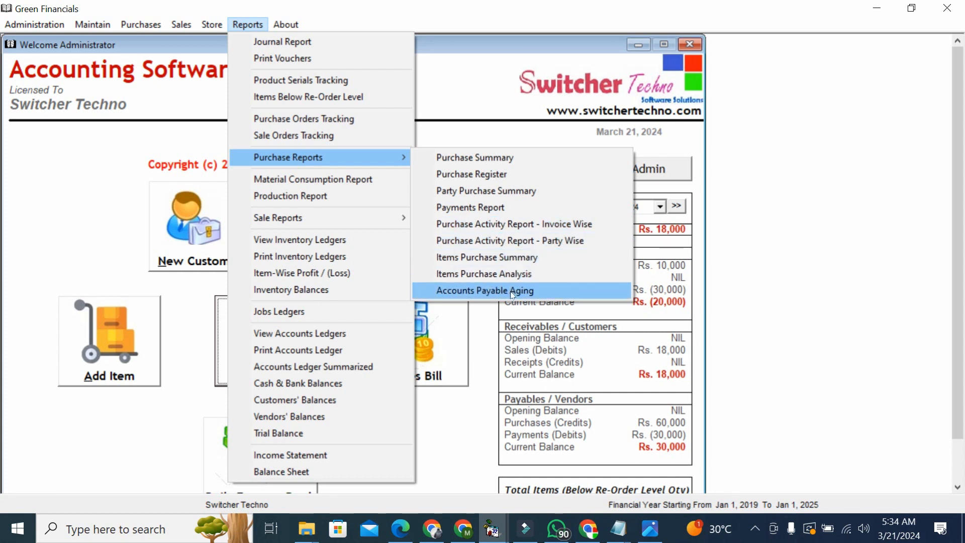
{"action": "mouse_move", "coordinate": [382, 219]}
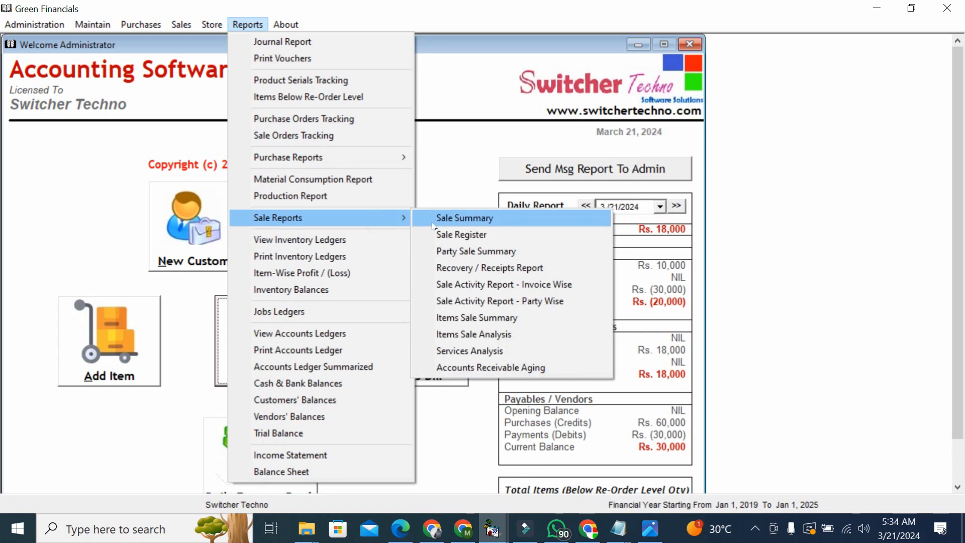
{"action": "left_click", "coordinate": [440, 235]}
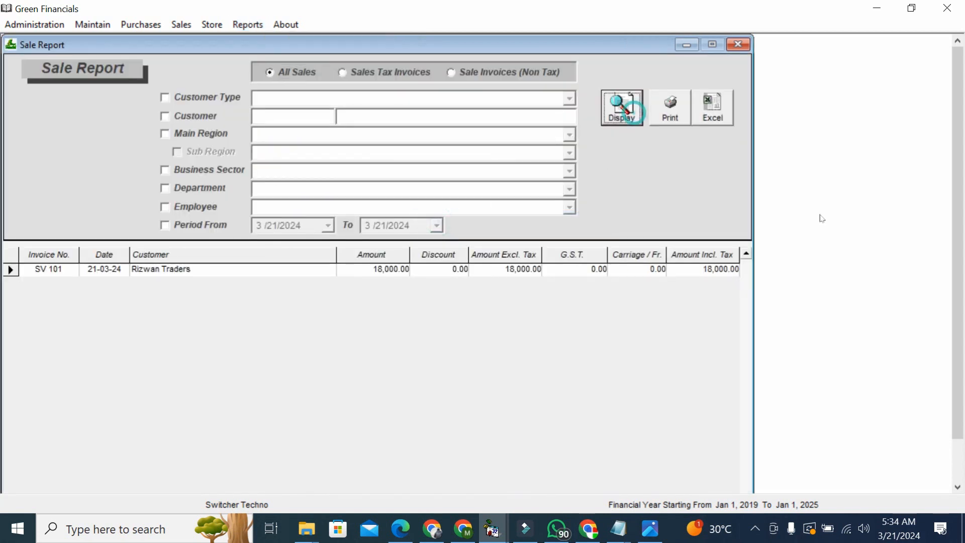
{"action": "mouse_move", "coordinate": [961, 268]}
{"action": "left_mouse_down"}
{"action": "mouse_move", "coordinate": [959, 314]}
{"action": "mouse_move", "coordinate": [959, 274]}
{"action": "left_mouse_up"}
Enable the period filter on the Sale Report, keeping 3/21/2024 as both dates and the employee filter off
{"action": "left_click", "coordinate": [183, 208]}
{"action": "left_click", "coordinate": [194, 225]}
{"action": "left_click", "coordinate": [194, 207]}
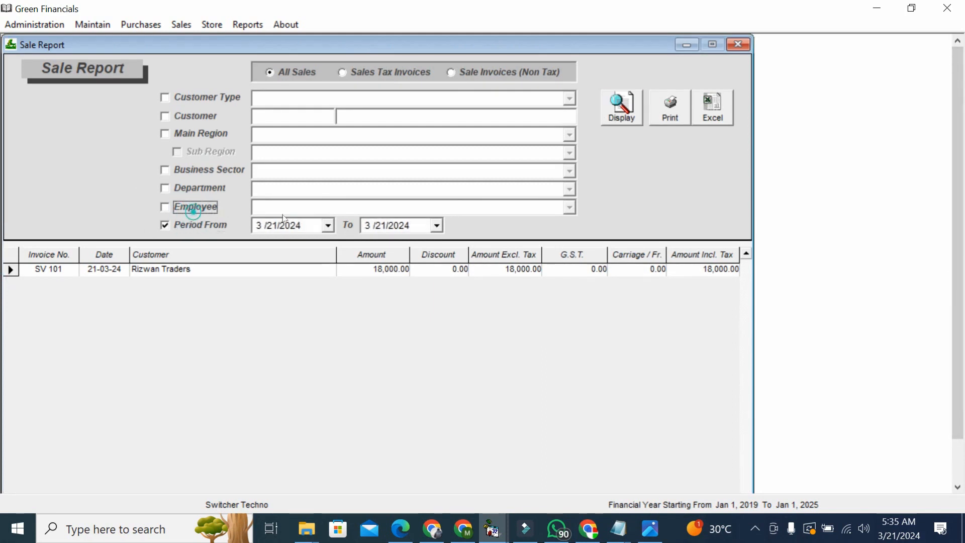
{"action": "left_click", "coordinate": [328, 226]}
{"action": "left_click", "coordinate": [328, 226]}
Try to display the Sale Report with a blank customer filter, main region karachi and sub region dha
{"action": "left_click", "coordinate": [206, 121]}
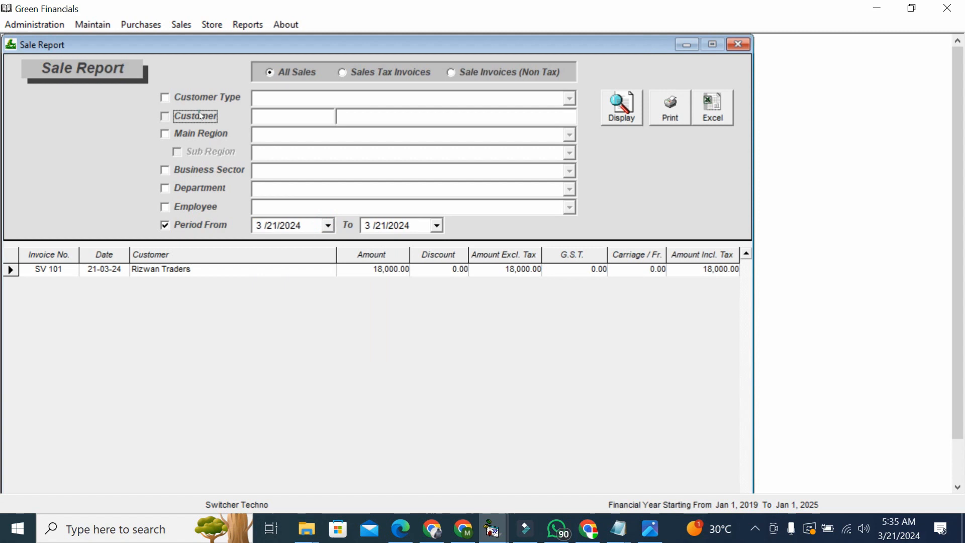
{"action": "left_click", "coordinate": [204, 135]}
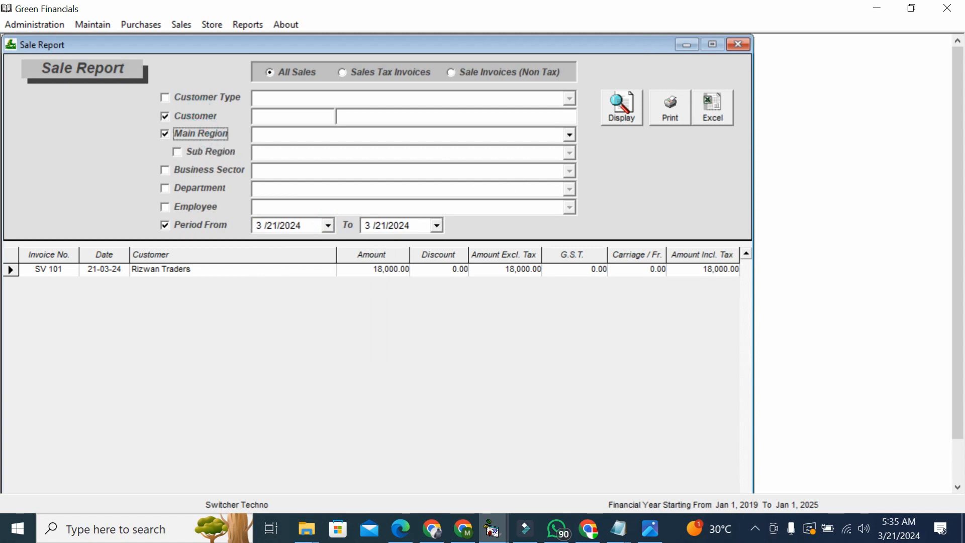
{"action": "left_click", "coordinate": [568, 134]}
{"action": "left_click", "coordinate": [550, 149]}
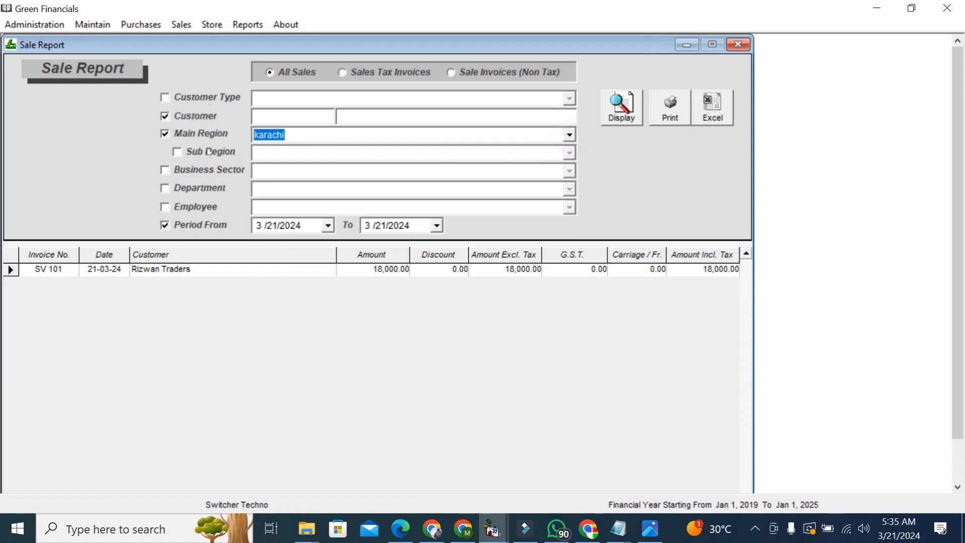
{"action": "left_click", "coordinate": [210, 152]}
{"action": "left_click", "coordinate": [569, 152]}
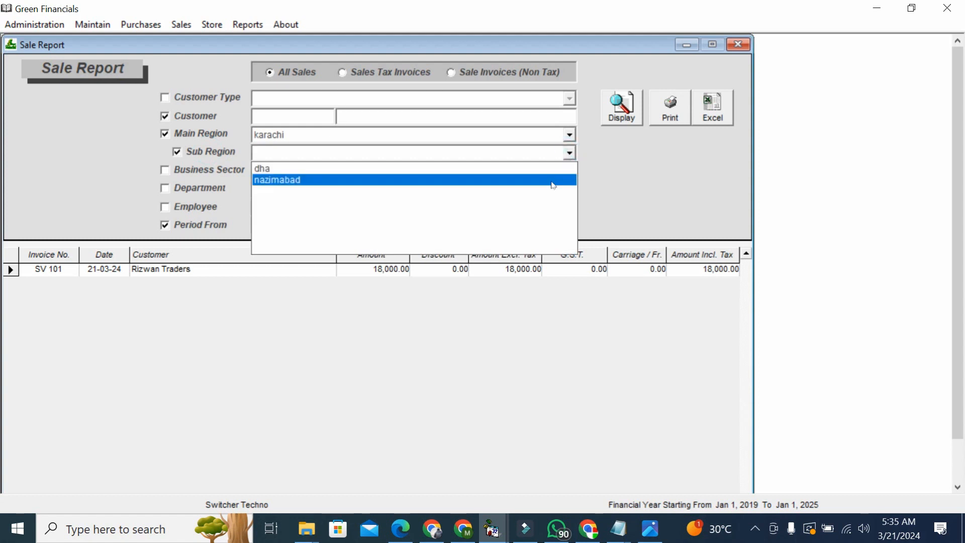
{"action": "left_click", "coordinate": [552, 169]}
{"action": "left_click", "coordinate": [621, 107]}
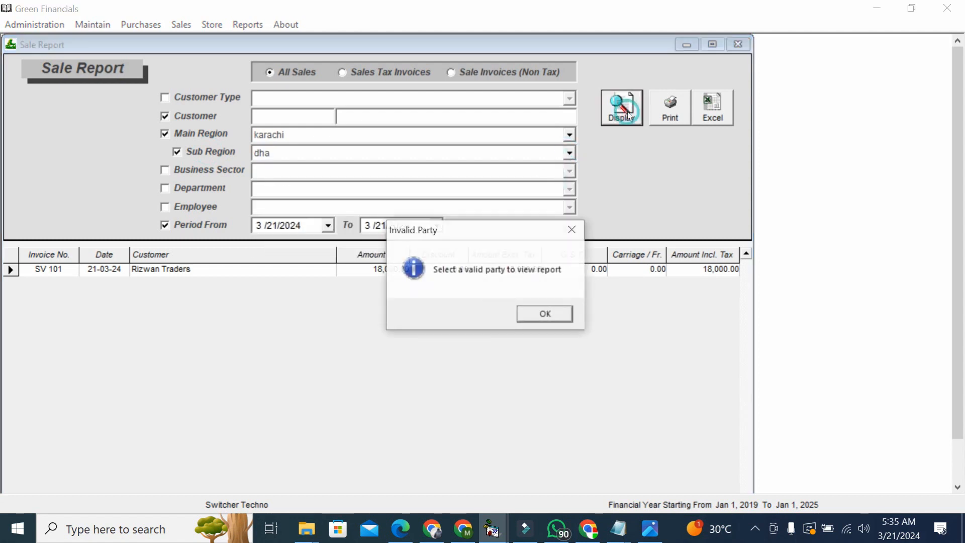
Clear the customer and main region filters on the Sale Report
{"action": "left_click", "coordinate": [534, 314]}
{"action": "left_click", "coordinate": [197, 116]}
{"action": "left_click", "coordinate": [201, 134]}
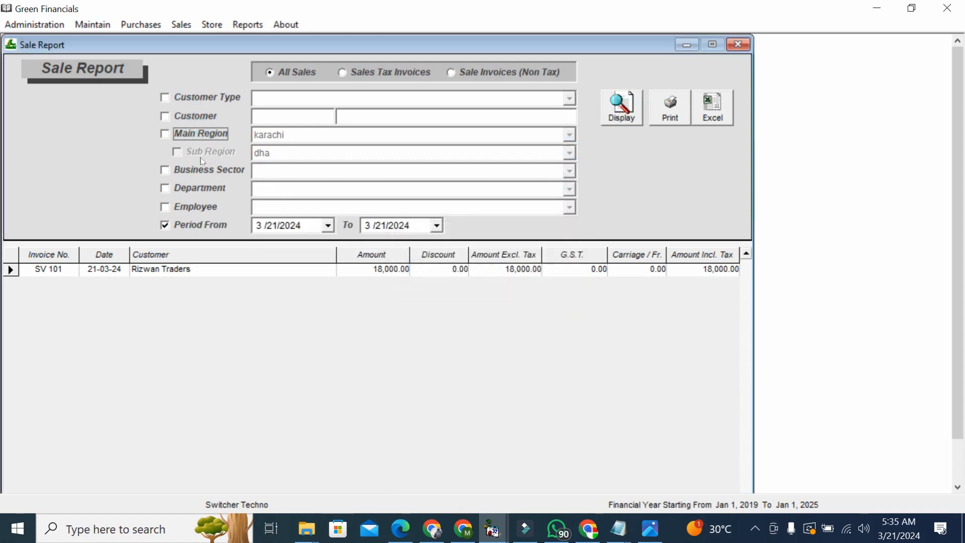
Turn off the Sale Report's period filter, and display the Item-Wise Profits report for all inventory items
{"action": "left_click", "coordinate": [194, 224]}
{"action": "left_click", "coordinate": [248, 25]}
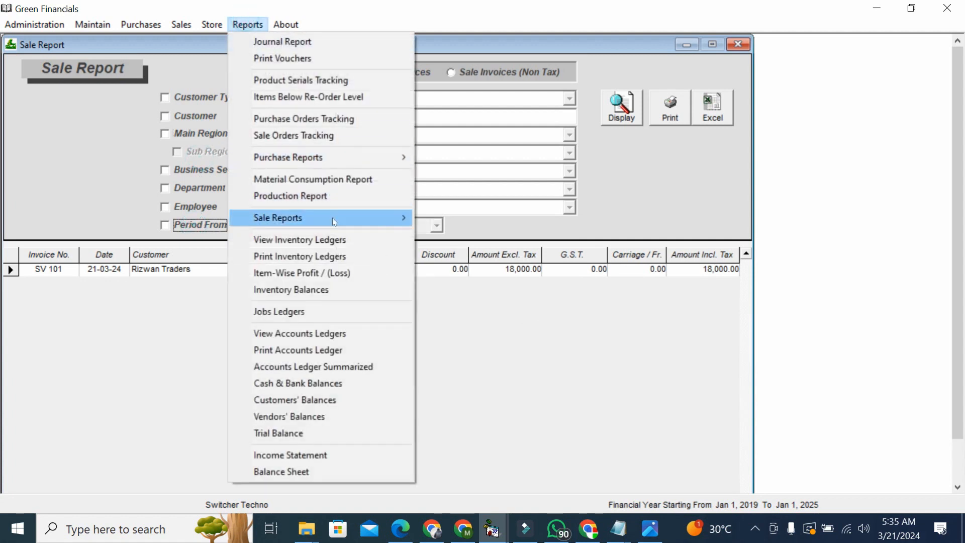
{"action": "left_click", "coordinate": [336, 240]}
{"action": "left_click", "coordinate": [247, 24]}
{"action": "left_click", "coordinate": [301, 272]}
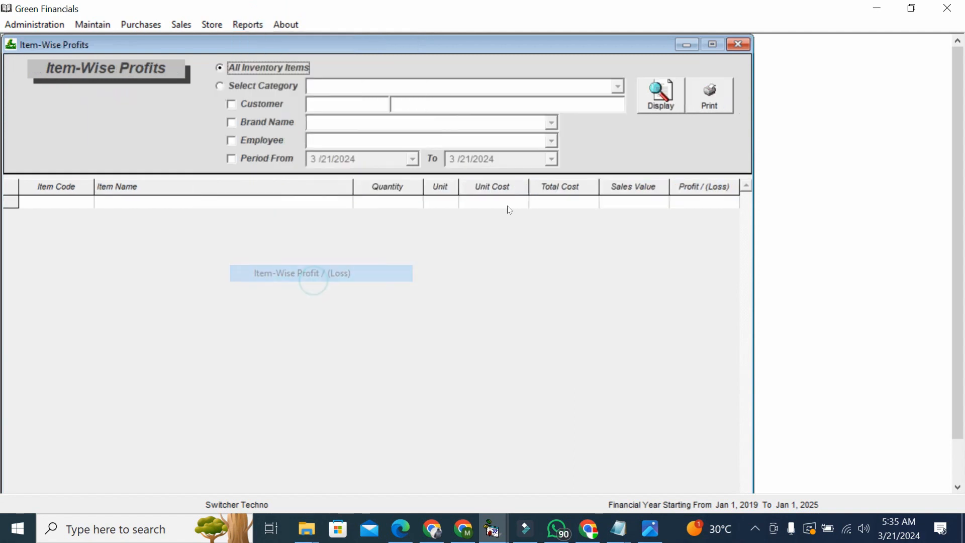
{"action": "left_click", "coordinate": [660, 97]}
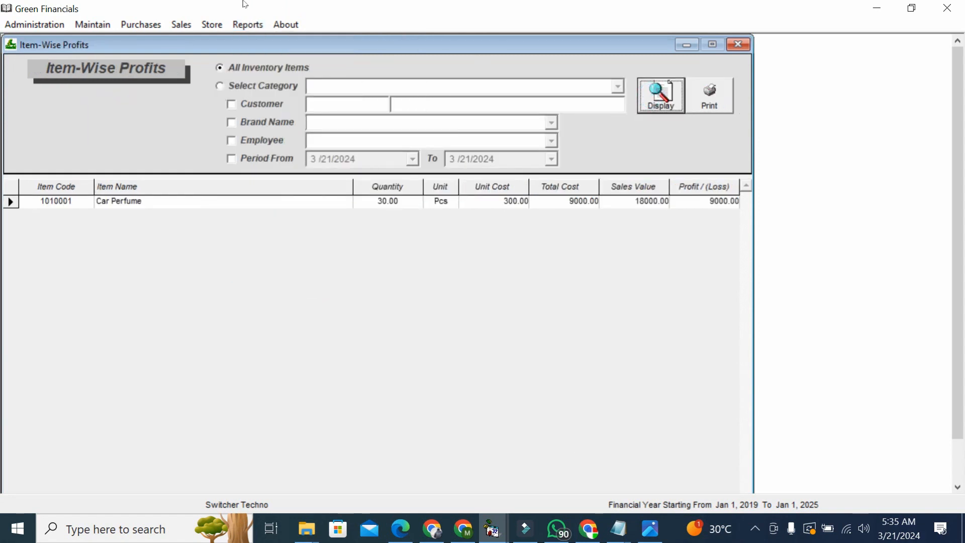
Display the Inventory Balances for all inventory items from 1/1/2019 to 3/21/2024, and examine the Car Perfume quantities
{"action": "left_click", "coordinate": [248, 25]}
{"action": "left_click", "coordinate": [343, 290]}
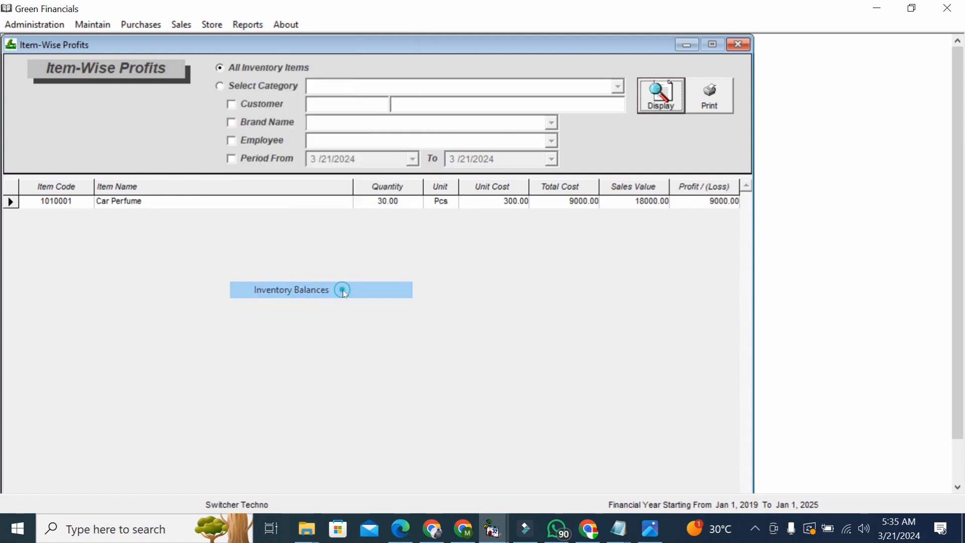
{"action": "left_click", "coordinate": [586, 174]}
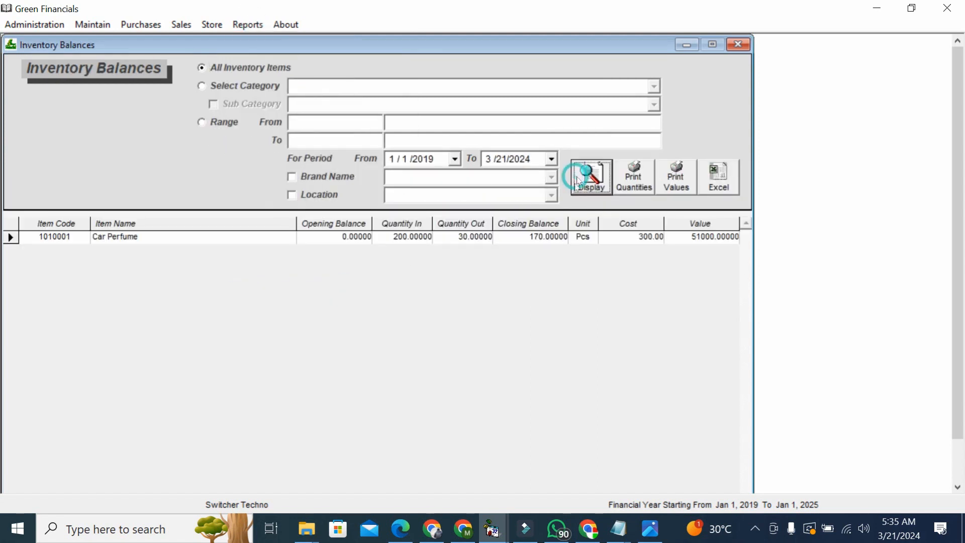
{"action": "left_click", "coordinate": [415, 236]}
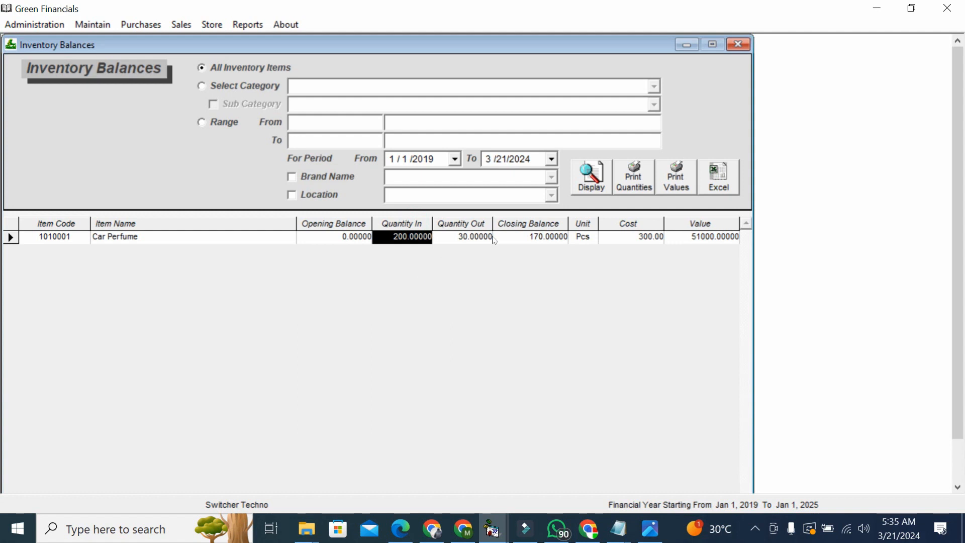
{"action": "left_click", "coordinate": [538, 244]}
{"action": "left_click", "coordinate": [539, 243]}
Check the total value of inventory in hand on the Inventory Balances report
{"action": "left_click", "coordinate": [755, 314]}
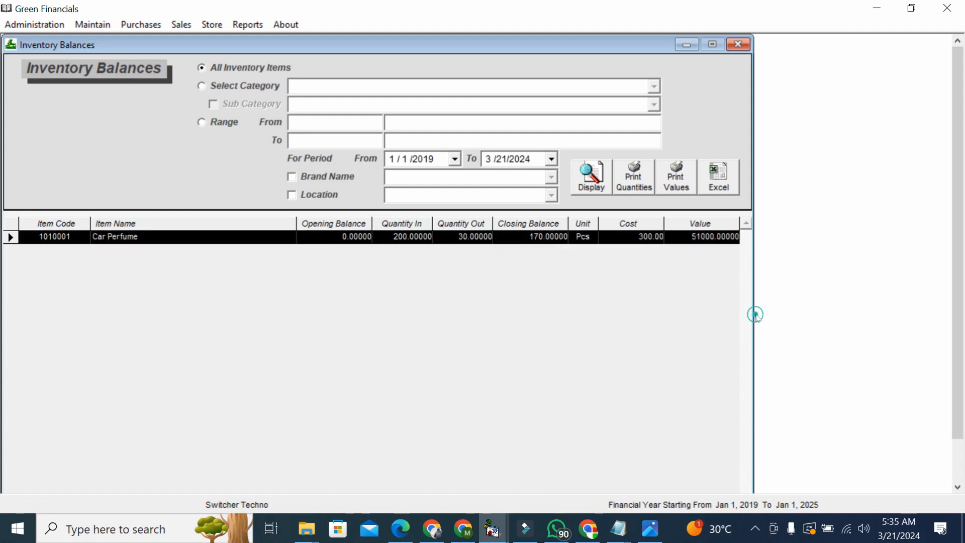
{"action": "left_click", "coordinate": [685, 311]}
{"action": "left_click", "coordinate": [955, 473]}
{"action": "left_click", "coordinate": [959, 460]}
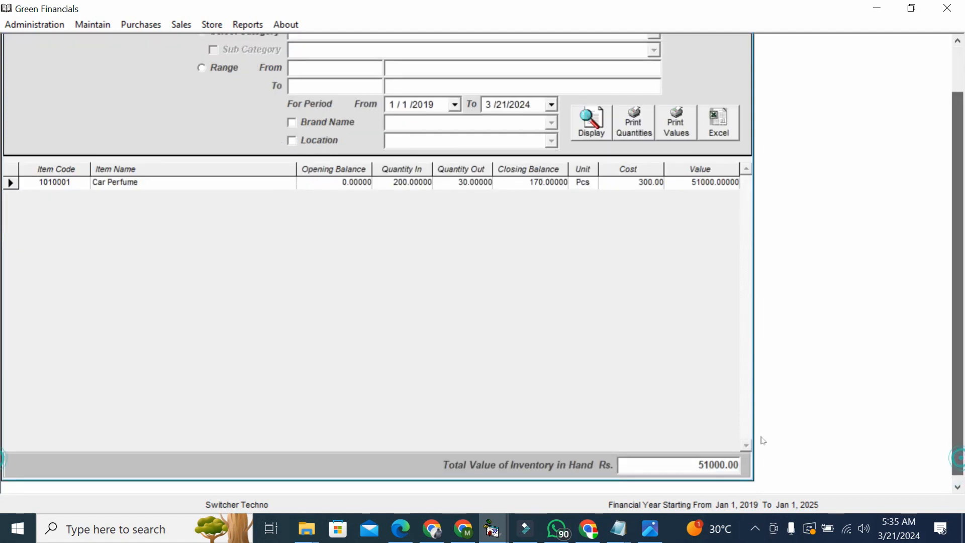
{"action": "left_click", "coordinate": [696, 463]}
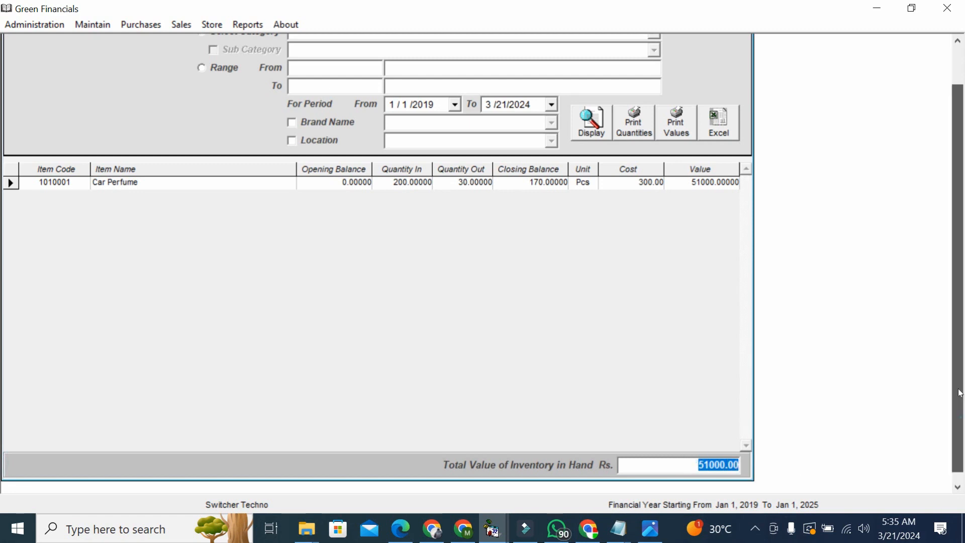
{"action": "left_click_drag", "start_coordinate": [959, 390], "coordinate": [958, 344]}
Enable the location filter on the Inventory Balances report, and select category Parts with sub category Car Accesories
{"action": "left_click", "coordinate": [314, 195]}
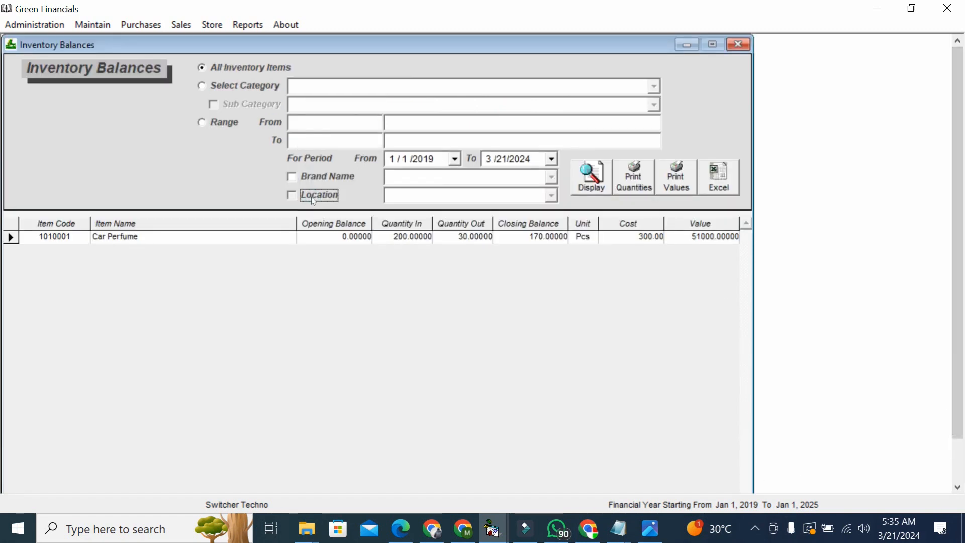
{"action": "left_click", "coordinate": [552, 195]}
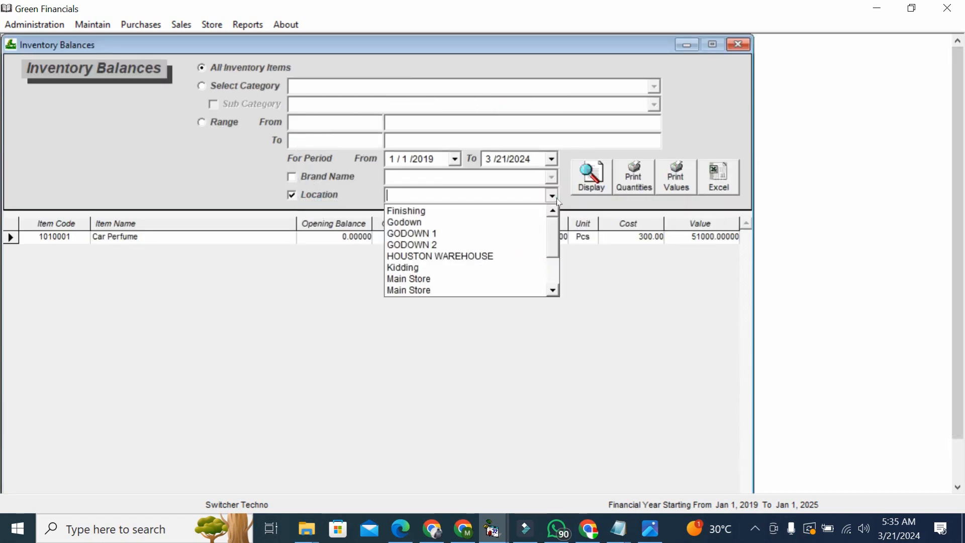
{"action": "left_click", "coordinate": [270, 85]}
{"action": "left_click", "coordinate": [654, 87]}
{"action": "left_click", "coordinate": [617, 103]}
{"action": "left_click", "coordinate": [274, 104]}
{"action": "left_click", "coordinate": [654, 105]}
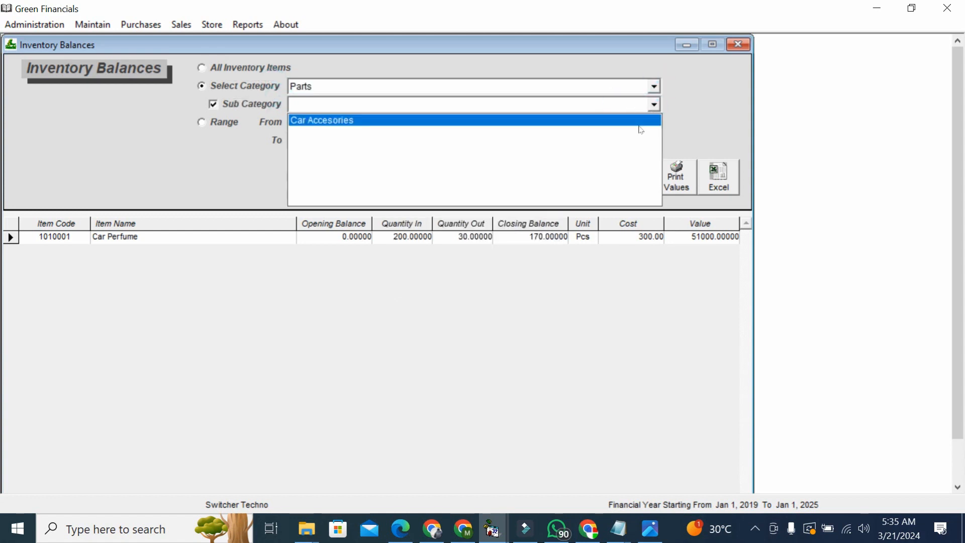
{"action": "left_click", "coordinate": [641, 129]}
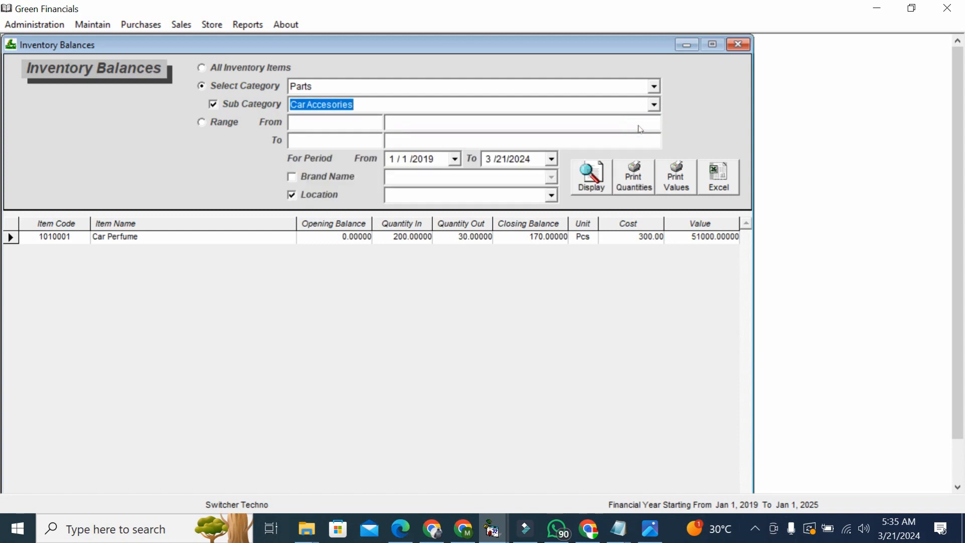
Reopen the Item-Wise Profits report and enable its period filter, keeping 3/21/2024 as both dates
{"action": "left_click", "coordinate": [248, 24]}
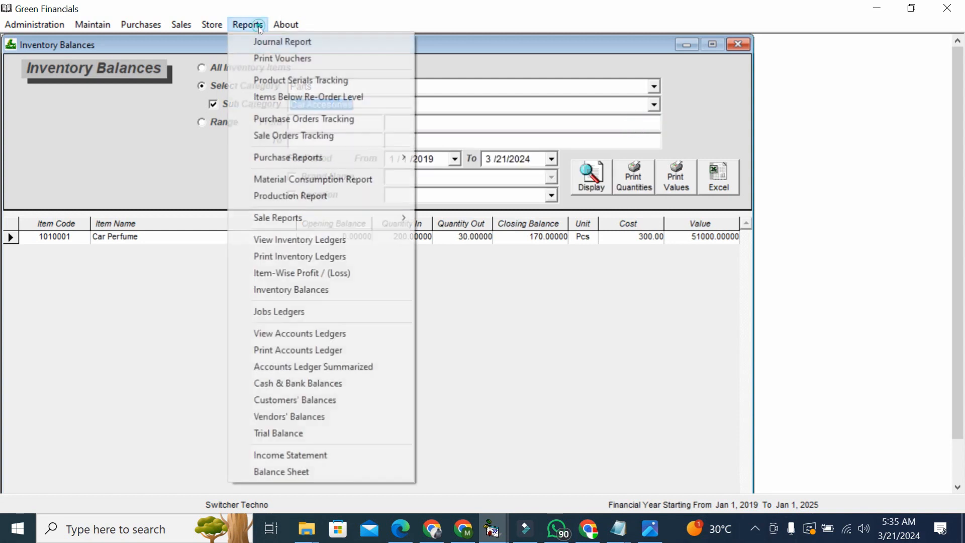
{"action": "left_click", "coordinate": [349, 273]}
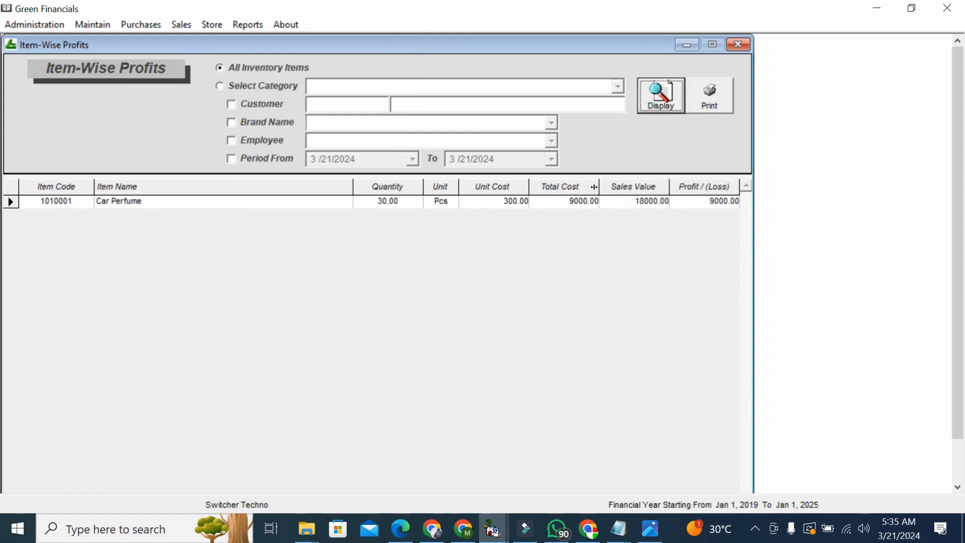
{"action": "left_click", "coordinate": [282, 159]}
{"action": "left_click", "coordinate": [412, 159]}
{"action": "left_click", "coordinate": [412, 158]}
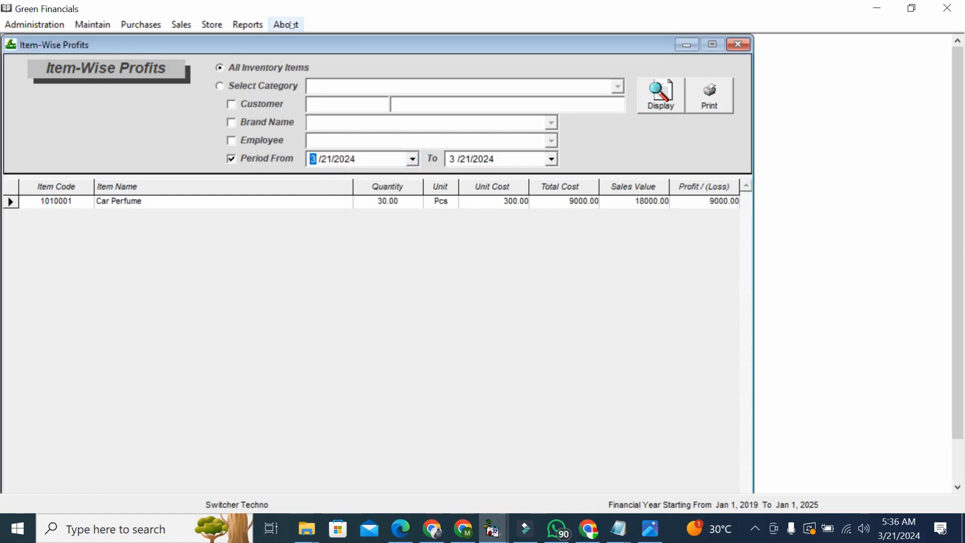
Display the Customers' Balances from 1/1/2019 to 3/21/2024, and examine the closing balance and totals
{"action": "left_click", "coordinate": [248, 24]}
{"action": "left_click", "coordinate": [351, 398]}
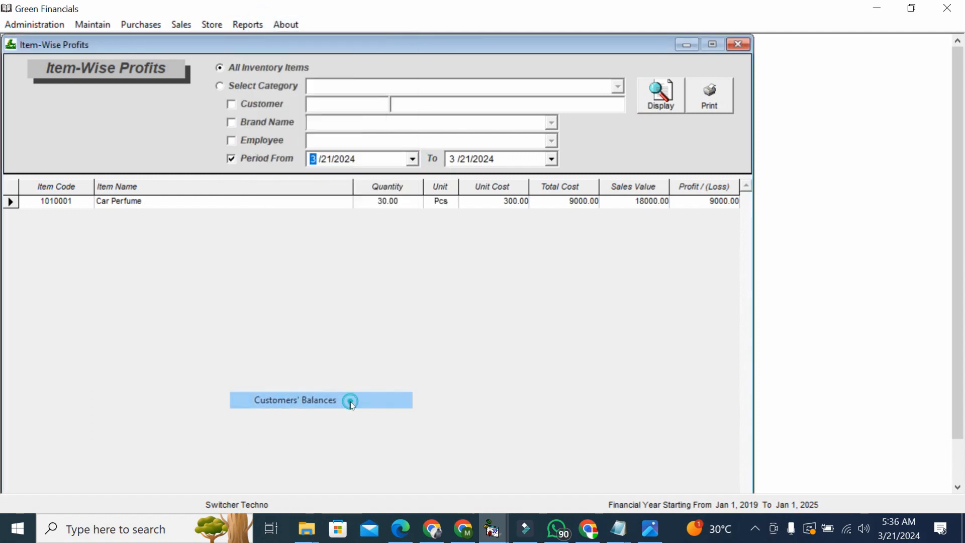
{"action": "left_click", "coordinate": [648, 99]}
{"action": "left_click", "coordinate": [703, 346]}
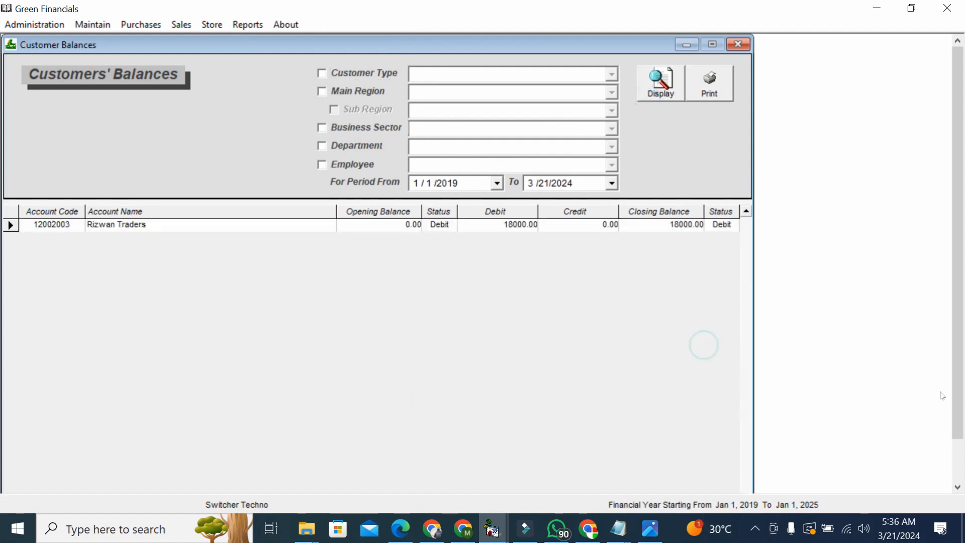
{"action": "left_click", "coordinate": [962, 443]}
{"action": "left_click_drag", "start_coordinate": [962, 442], "coordinate": [963, 422]}
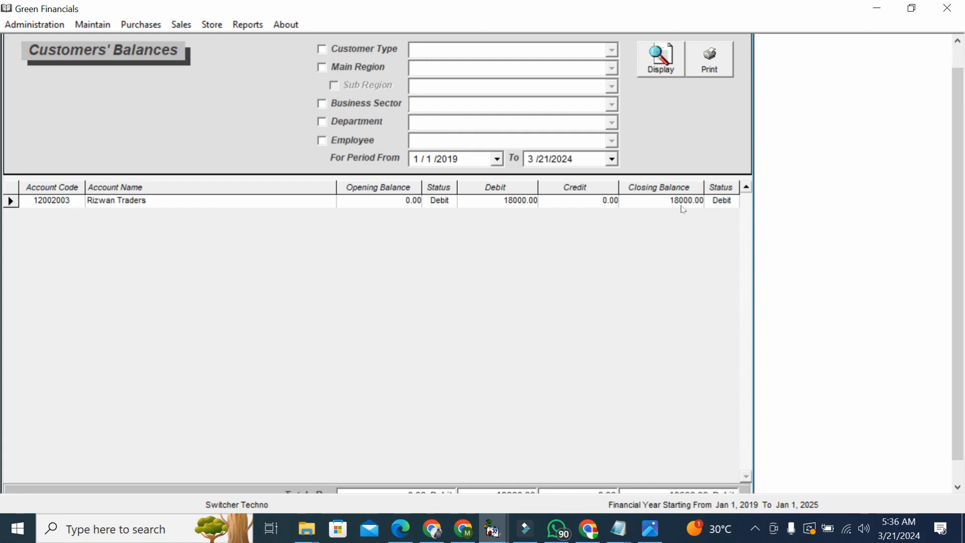
{"action": "left_click_drag", "start_coordinate": [962, 384], "coordinate": [961, 346]}
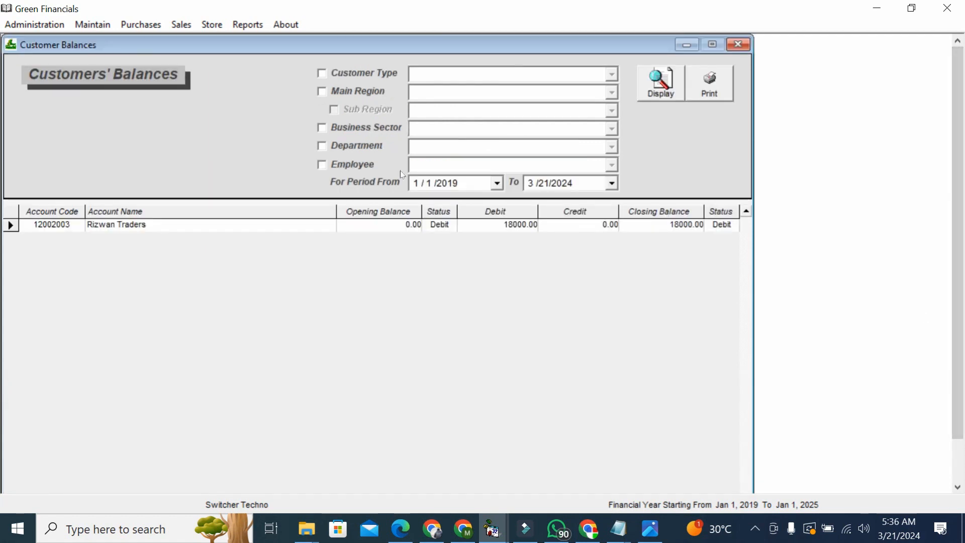
{"action": "left_click", "coordinate": [498, 184]}
{"action": "left_click", "coordinate": [495, 184]}
{"action": "left_click", "coordinate": [358, 91]}
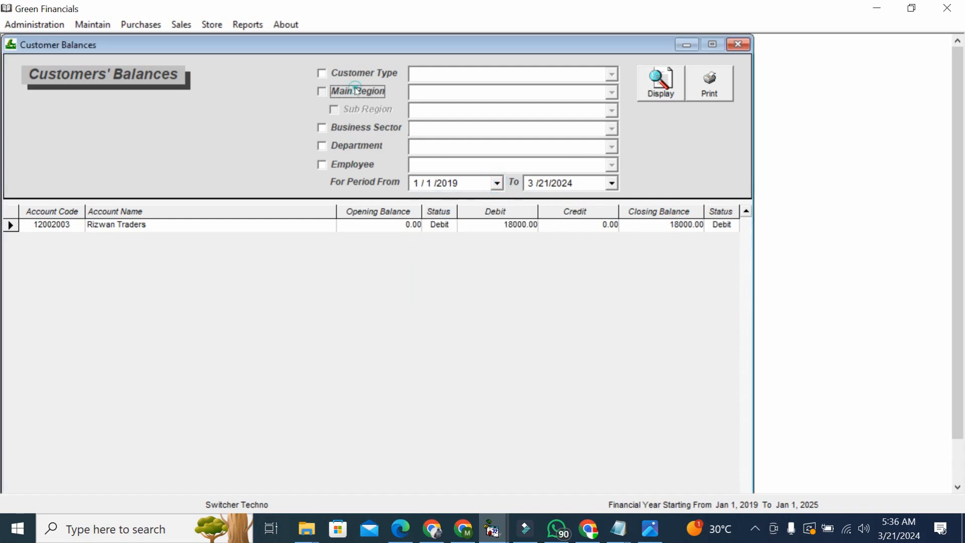
{"action": "left_click", "coordinate": [357, 91]}
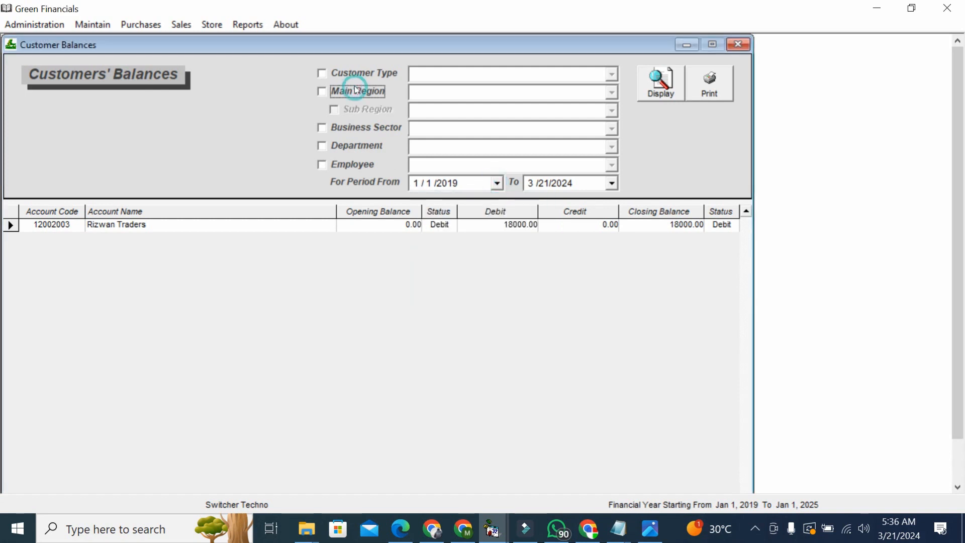
Open the Trial Balance report, and display the Vendors' Balances from 1/1/2019 to 3/21/2024
{"action": "left_click", "coordinate": [246, 24]}
{"action": "left_click", "coordinate": [357, 430]}
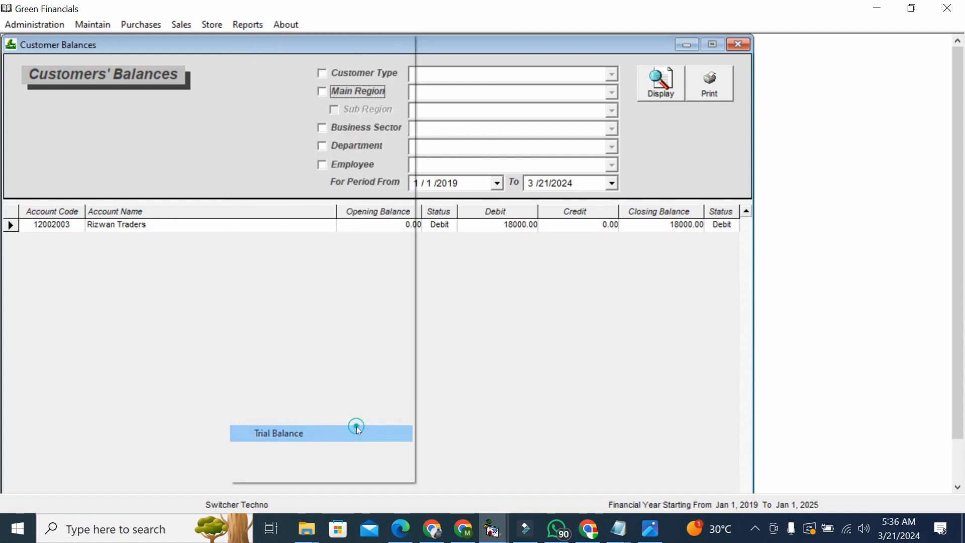
{"action": "left_click", "coordinate": [248, 24]}
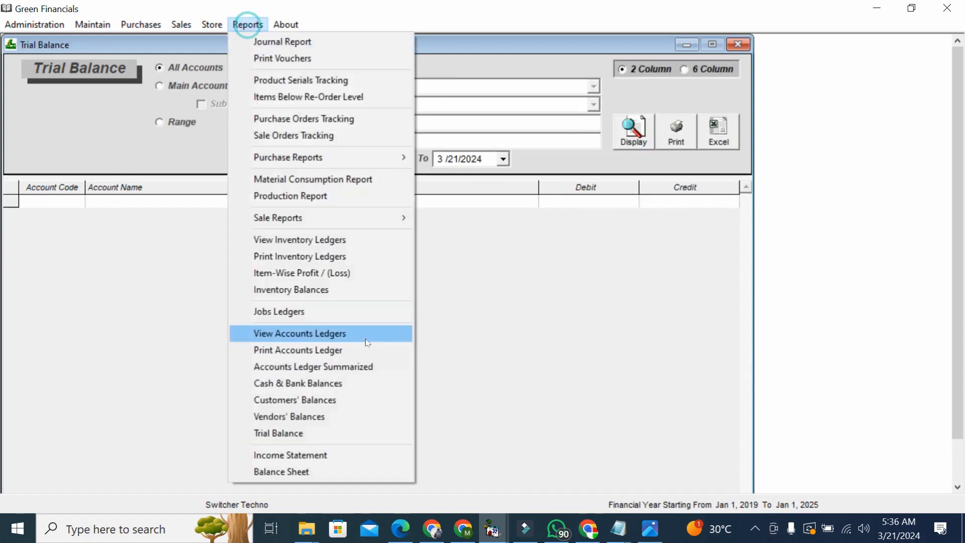
{"action": "left_click", "coordinate": [354, 416]}
{"action": "mouse_move", "coordinate": [962, 225]}
{"action": "left_mouse_down"}
{"action": "mouse_move", "coordinate": [962, 260]}
{"action": "mouse_move", "coordinate": [962, 231]}
{"action": "left_mouse_up"}
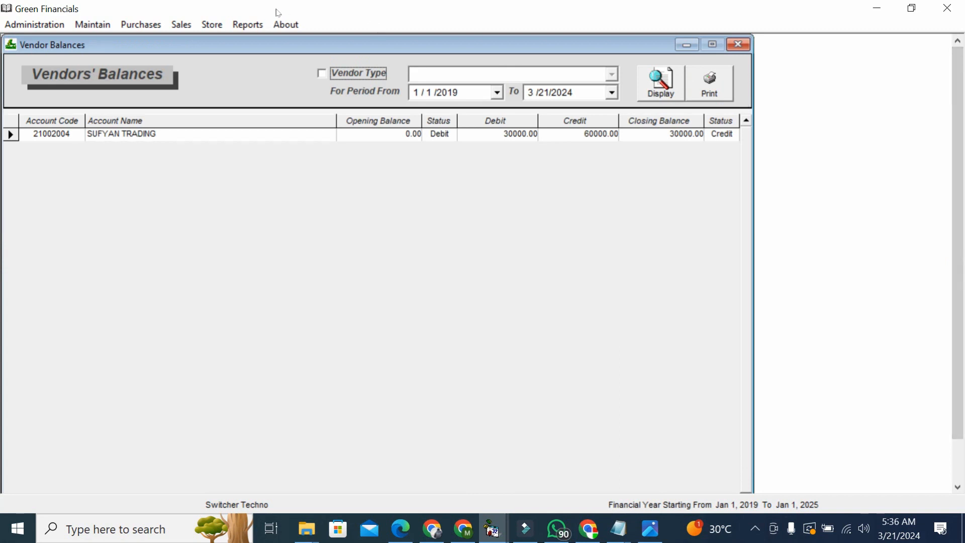
Display the account ledger for SUFYAN TRADING, and view its print preview
{"action": "left_click", "coordinate": [248, 24]}
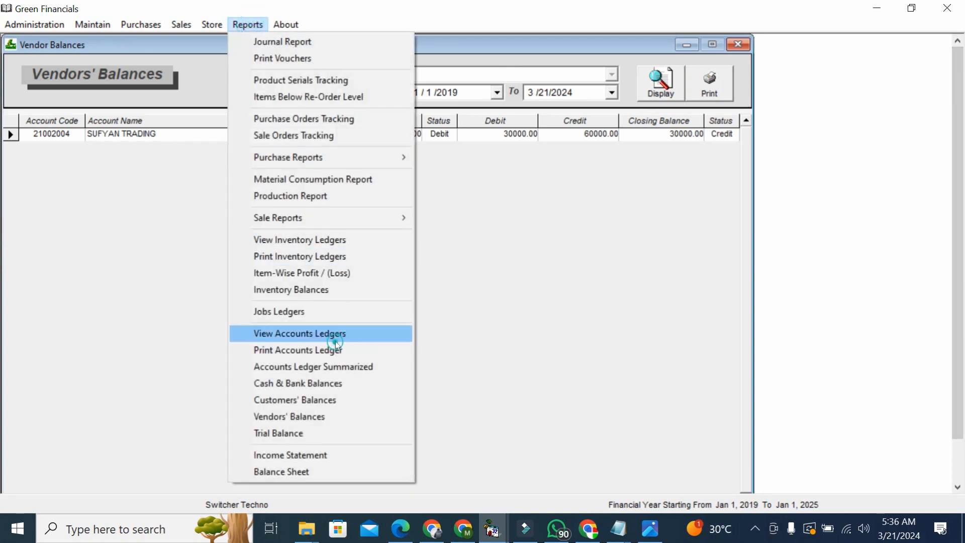
{"action": "left_click", "coordinate": [273, 337]}
{"action": "type", "text": "sufy"}
{"action": "key", "text": "Return"}
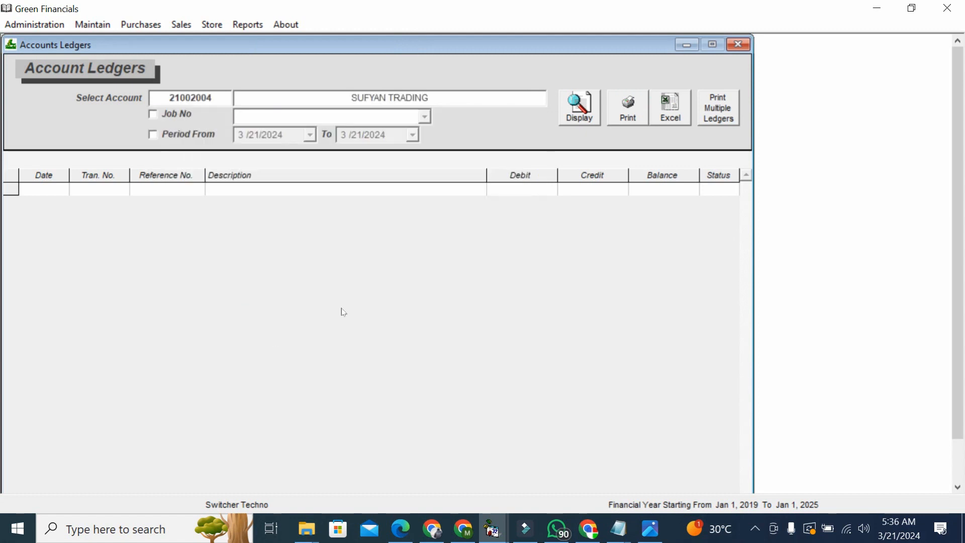
{"action": "left_click", "coordinate": [580, 107]}
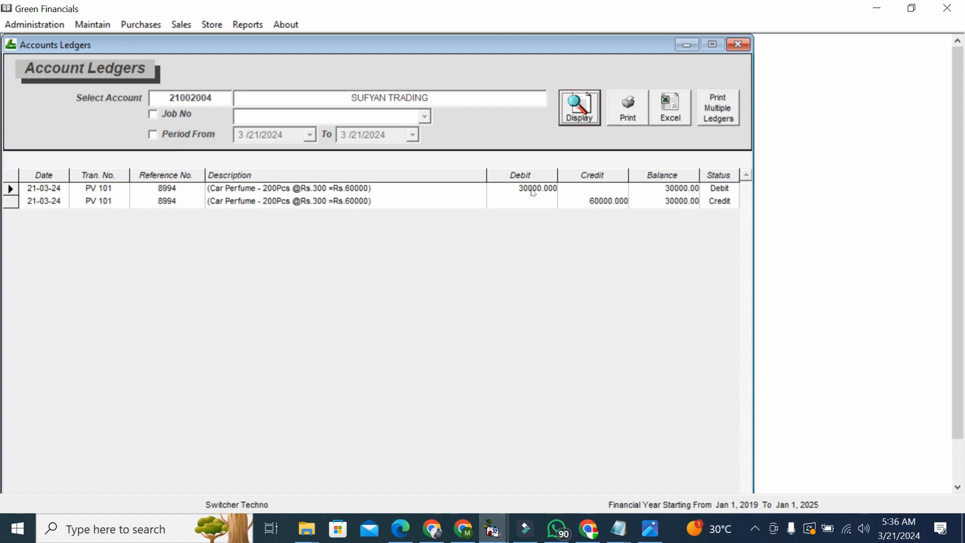
{"action": "left_click", "coordinate": [639, 122]}
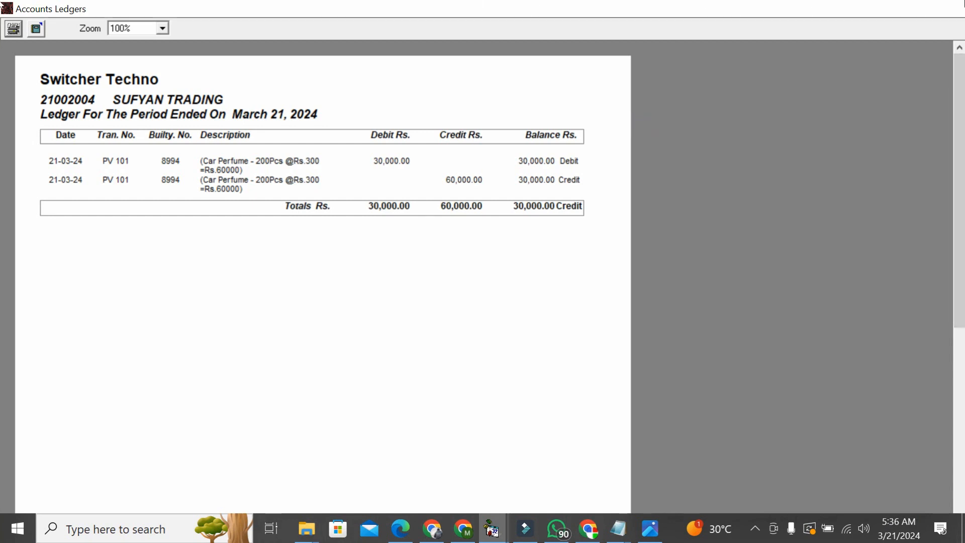
{"action": "left_click", "coordinate": [952, 8]}
Display the account ledger for Rizwan Traders
{"action": "left_click", "coordinate": [183, 114]}
{"action": "double_click", "coordinate": [213, 101]}
{"action": "type", "text": "riz"}
{"action": "key", "text": "Down"}
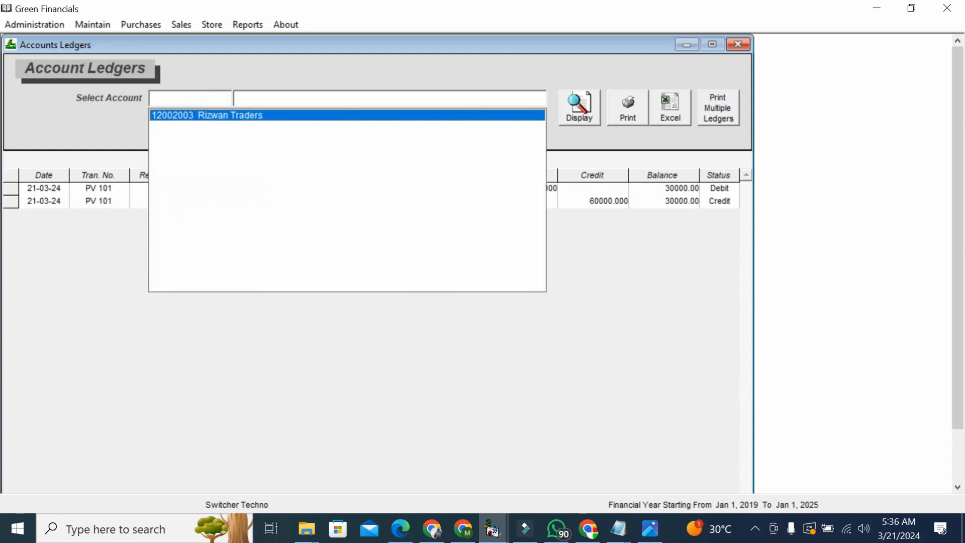
{"action": "key", "text": "Return"}
{"action": "left_click", "coordinate": [587, 95]}
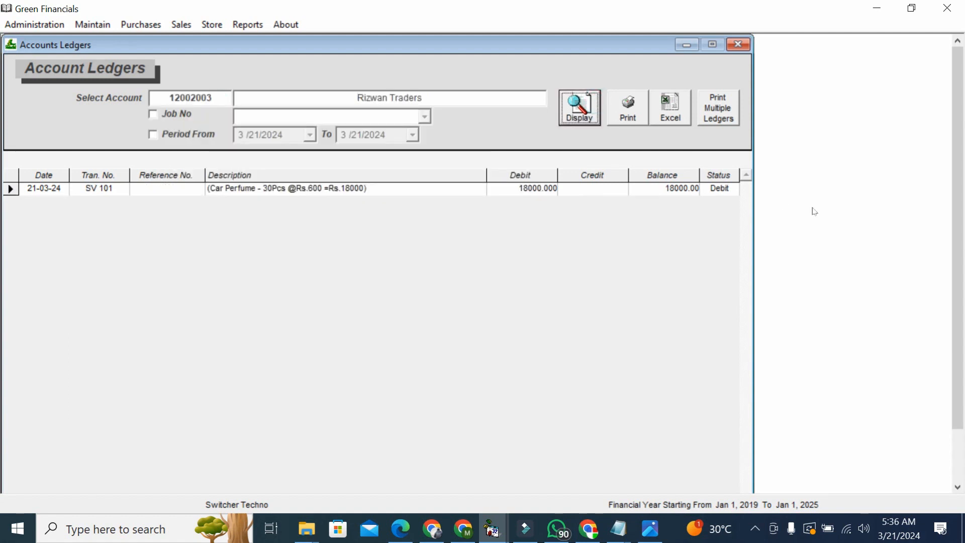
Start a cash receipt with Cash in Hand as the cash account and Rizwan Traders as the paying customer
{"action": "left_click", "coordinate": [181, 24]}
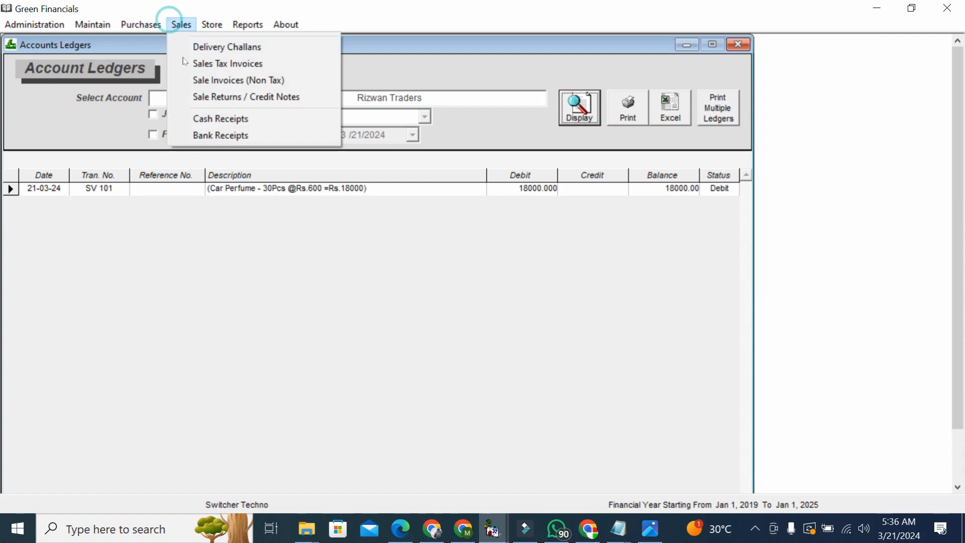
{"action": "left_click", "coordinate": [215, 119]}
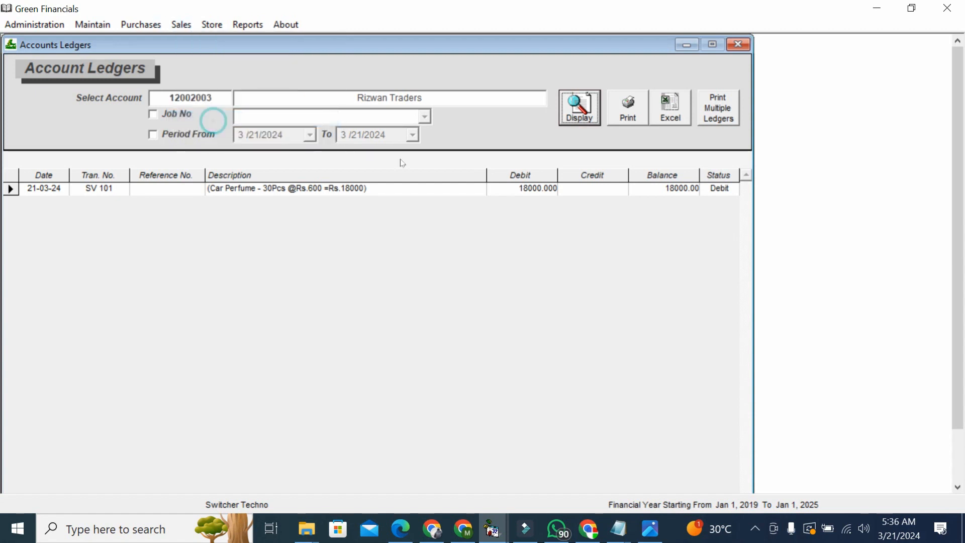
{"action": "left_click", "coordinate": [152, 216]}
{"action": "type", "text": "ca"}
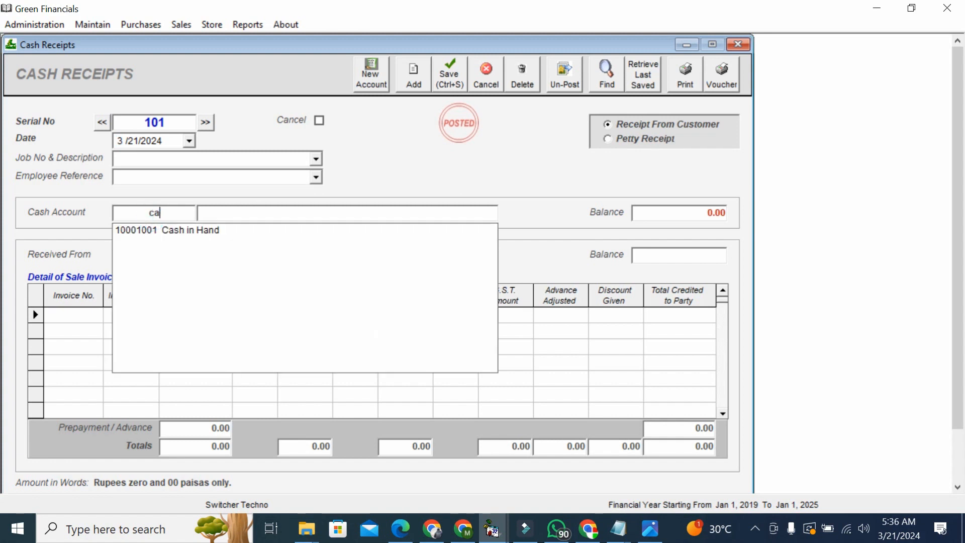
{"action": "key", "text": "Down"}
{"action": "key", "text": "Return"}
{"action": "type", "text": "riz"}
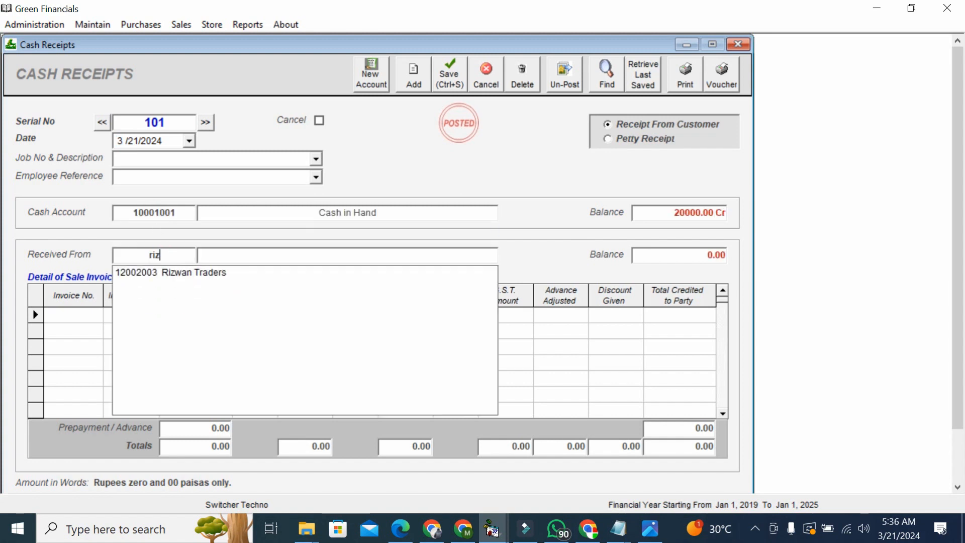
{"action": "key", "text": "Down"}
{"action": "key", "text": "Return"}
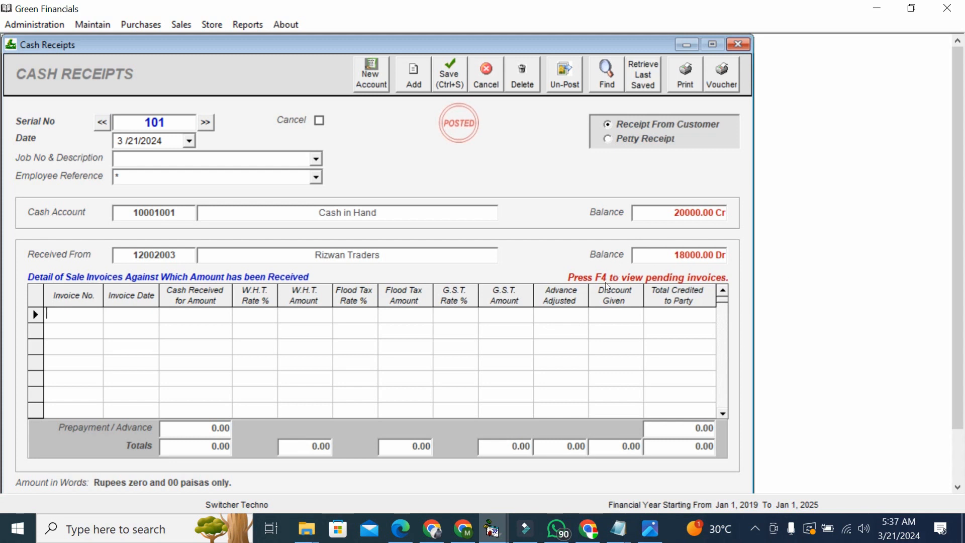
Apply the receipt to pending sale invoice 101 with 10000 as the total credited to the party, and save it
{"action": "key", "text": "F4"}
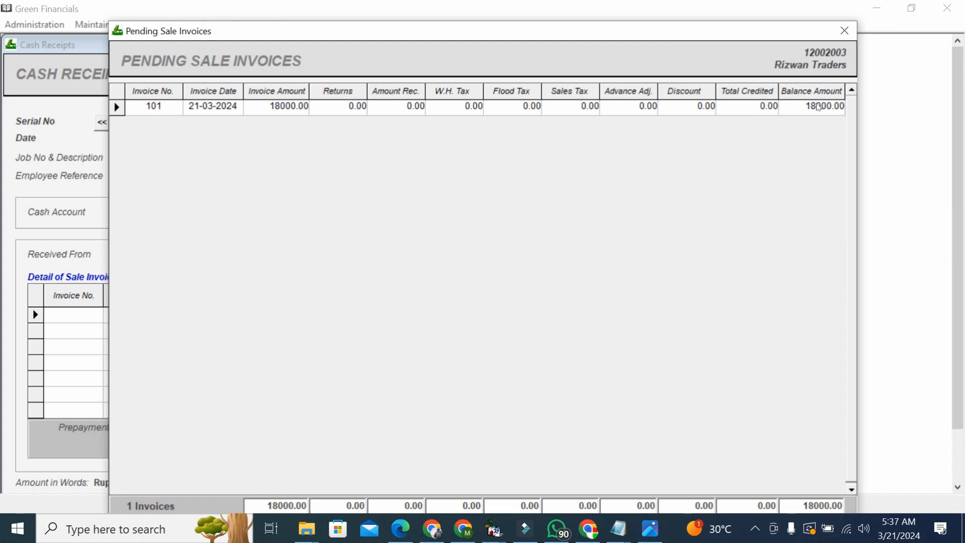
{"action": "double_click", "coordinate": [818, 107]}
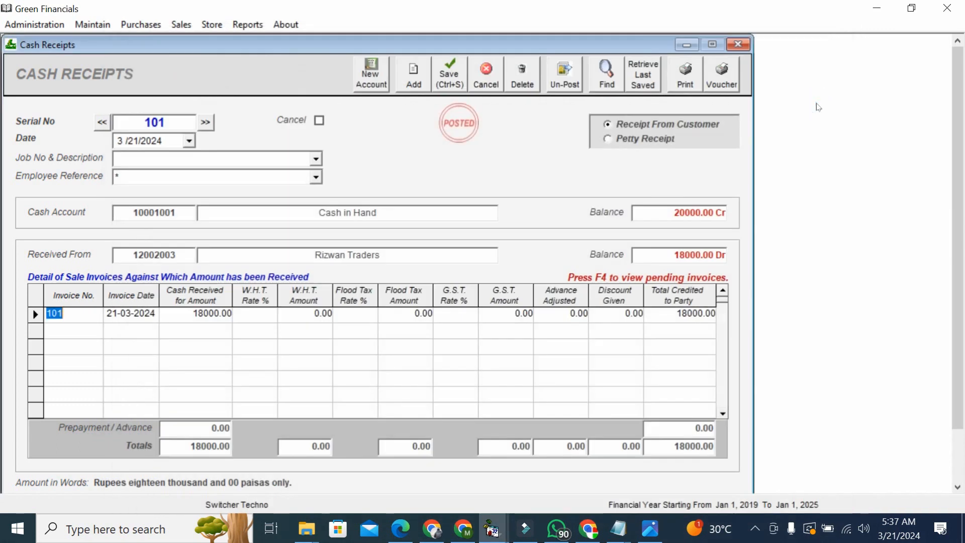
{"action": "left_click", "coordinate": [696, 315]}
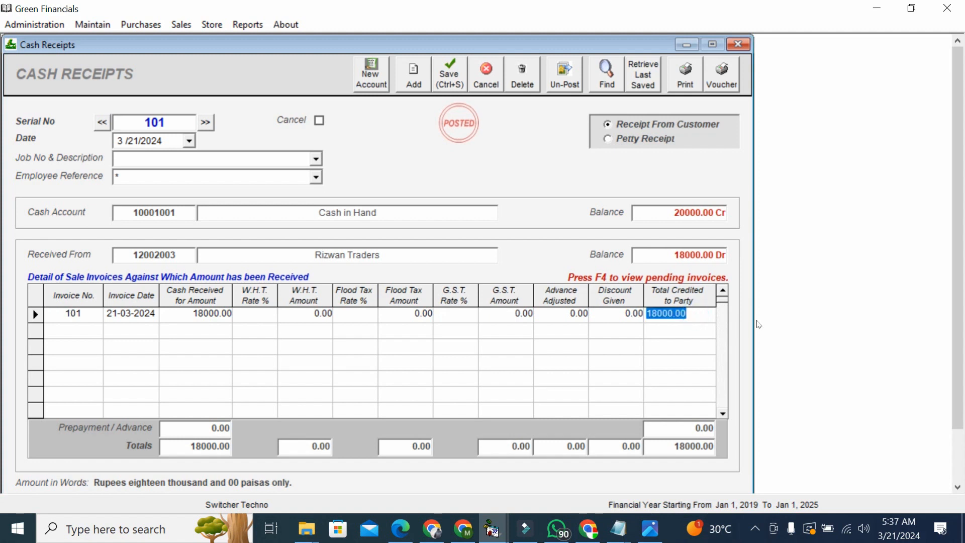
{"action": "type", "text": "1000"}
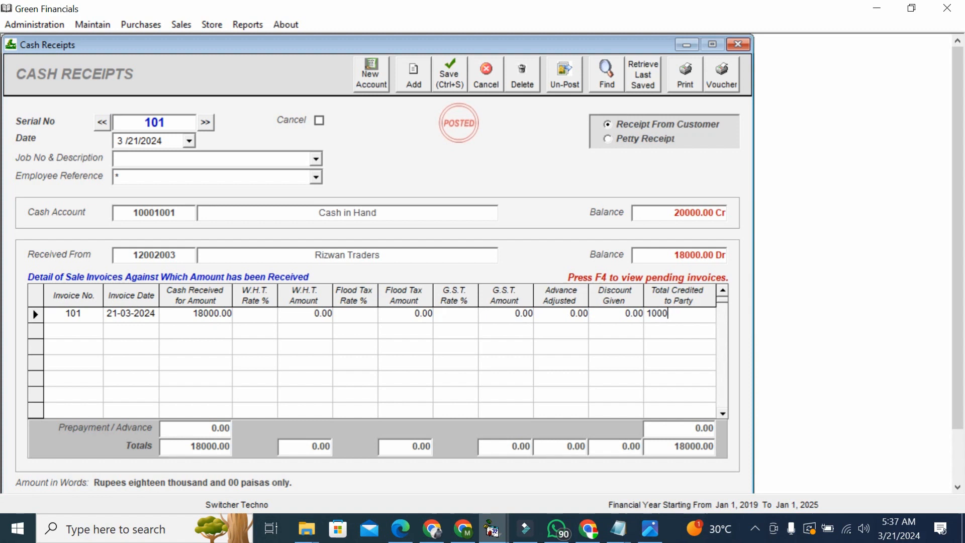
{"action": "type", "text": "0"}
{"action": "key", "text": "Return"}
{"action": "left_click", "coordinate": [448, 73]}
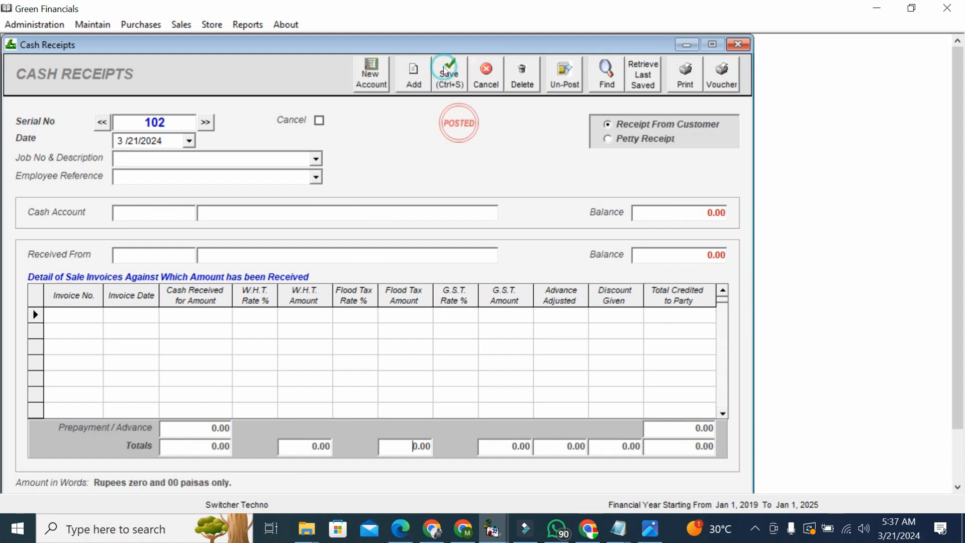
Refresh the account ledger for Rizwan Traders, and view its print preview
{"action": "left_click", "coordinate": [247, 25]}
{"action": "left_click", "coordinate": [345, 333]}
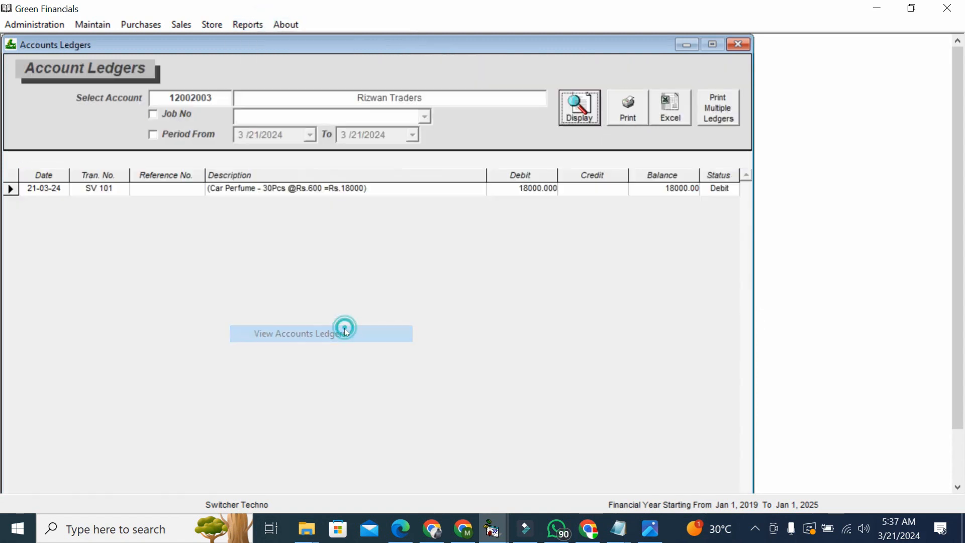
{"action": "left_click", "coordinate": [588, 114]}
{"action": "left_click", "coordinate": [591, 115]}
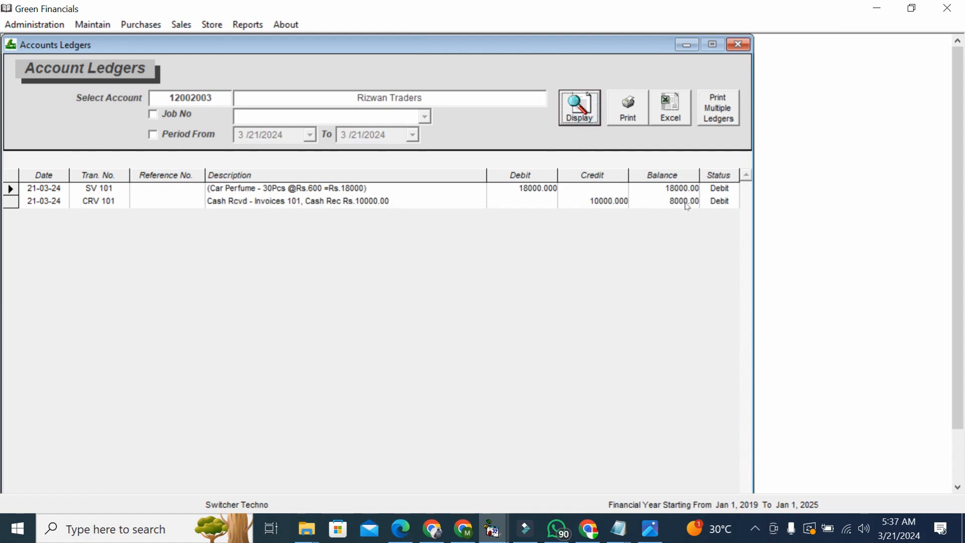
{"action": "left_click", "coordinate": [686, 229]}
{"action": "left_click", "coordinate": [628, 108]}
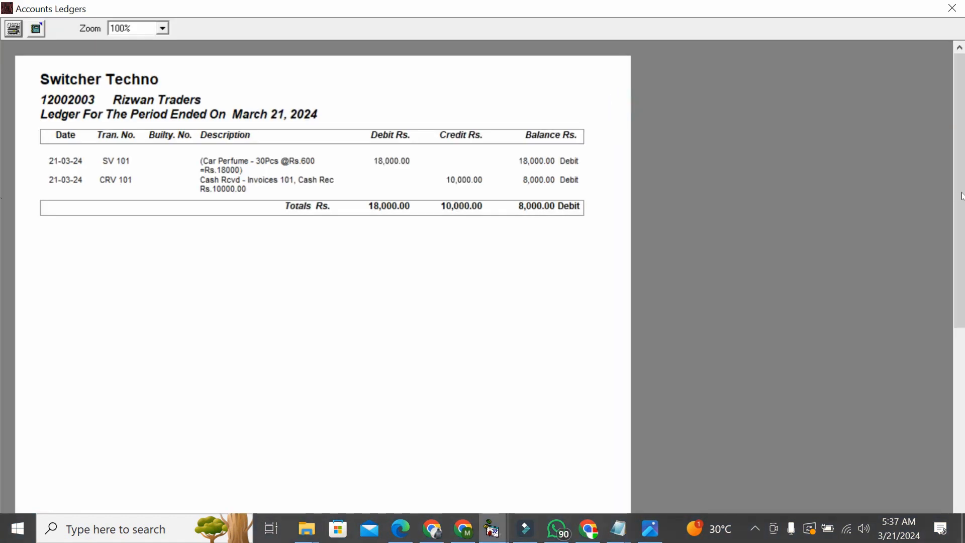
{"action": "left_click_drag", "start_coordinate": [962, 191], "coordinate": [963, 282]}
{"action": "left_click_drag", "start_coordinate": [963, 179], "coordinate": [945, 87]}
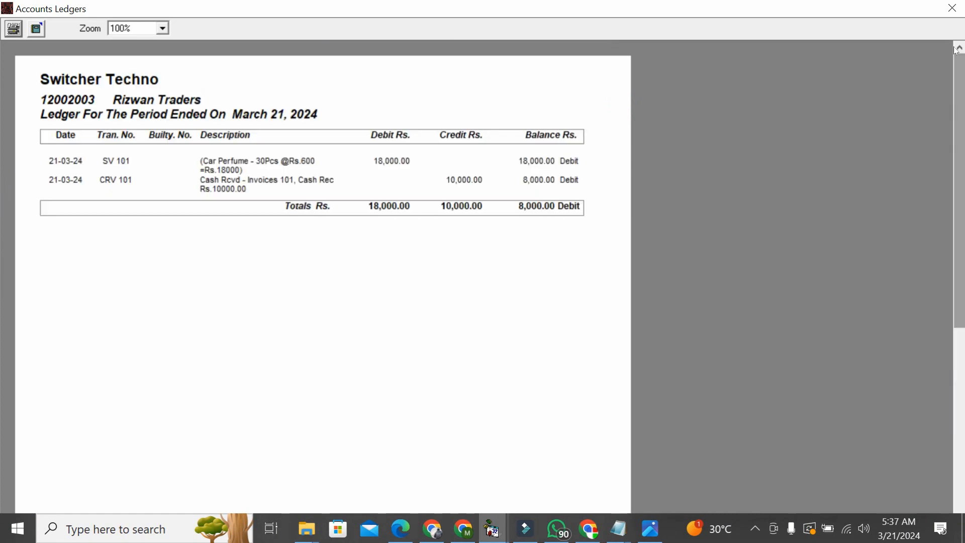
{"action": "left_click", "coordinate": [953, 7]}
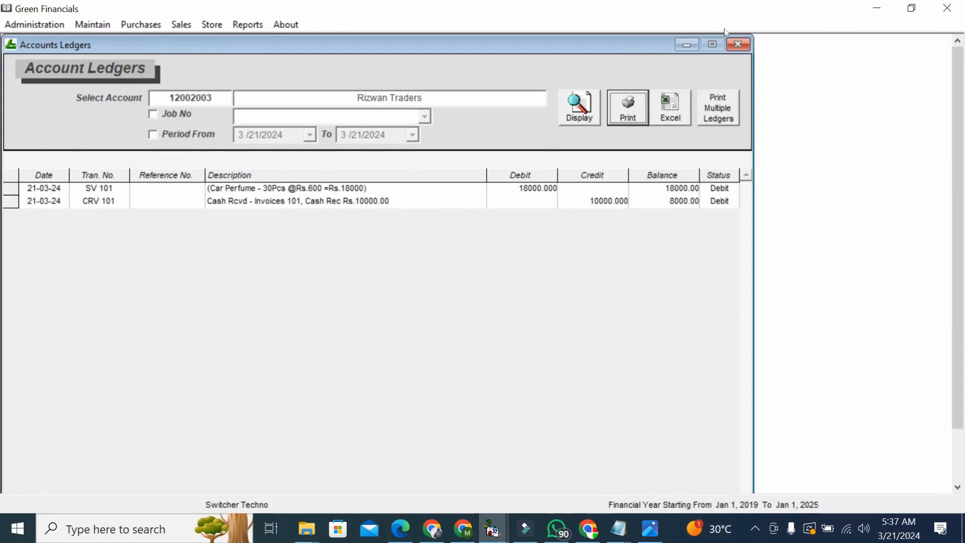
Close the account ledger and the other open windows to return to the main menu
{"action": "left_click", "coordinate": [737, 42]}
{"action": "left_click", "coordinate": [739, 43]}
{"action": "left_click", "coordinate": [739, 44]}
{"action": "left_click", "coordinate": [738, 44]}
{"action": "left_click", "coordinate": [739, 44]}
{"action": "left_click", "coordinate": [739, 41]}
{"action": "left_click", "coordinate": [740, 40]}
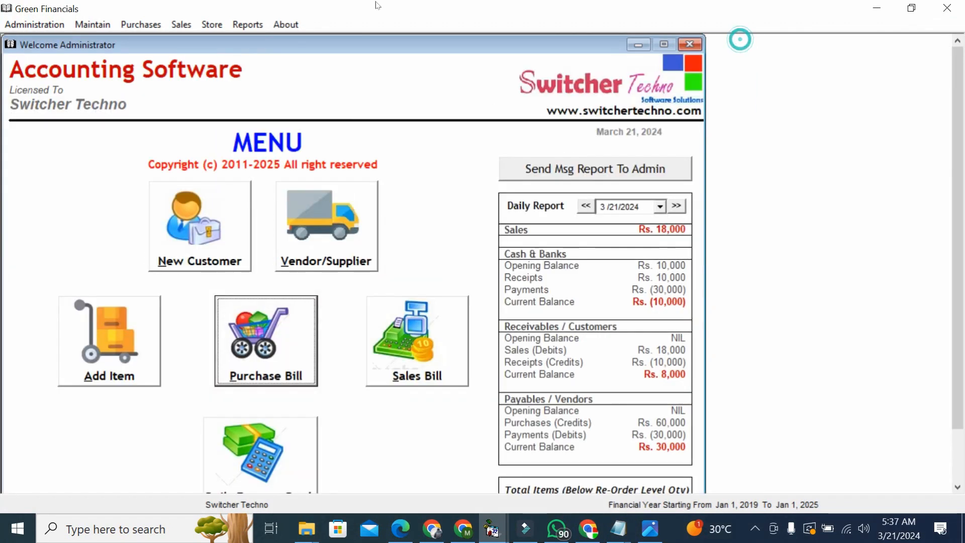
View the to-date Income Statement, examine its income and expense sections, and close the report
{"action": "left_click", "coordinate": [248, 24]}
{"action": "left_click", "coordinate": [336, 451]}
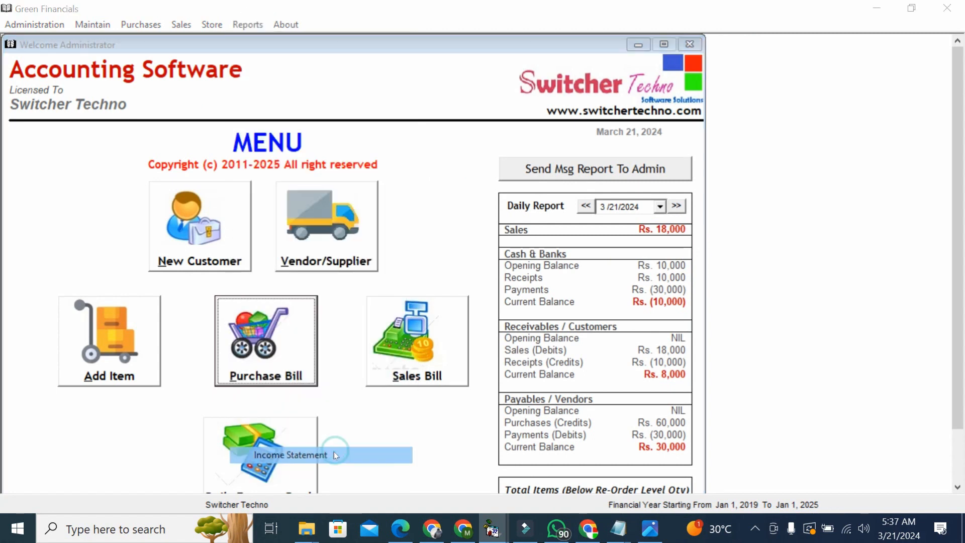
{"action": "left_click", "coordinate": [632, 173]}
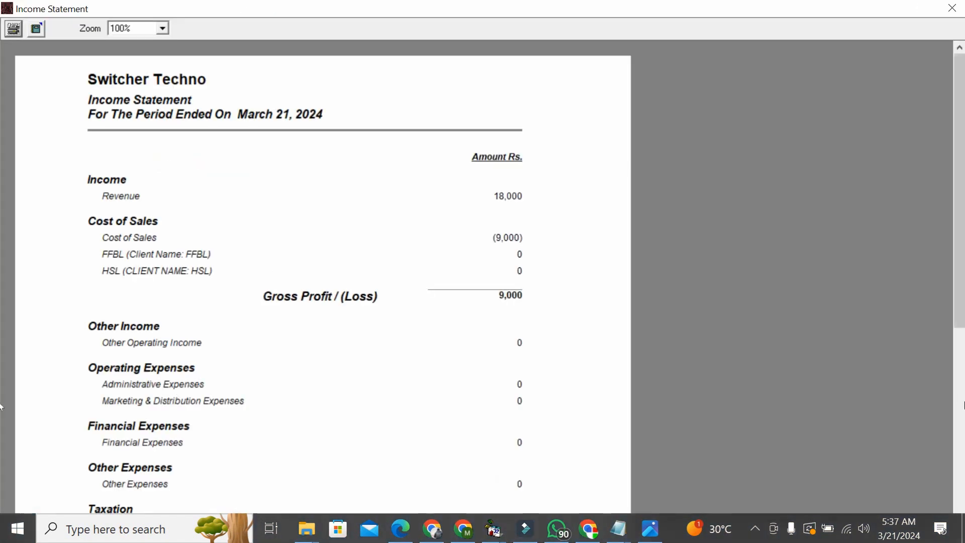
{"action": "left_click", "coordinate": [960, 404]}
{"action": "left_click_drag", "start_coordinate": [960, 405], "coordinate": [945, 219]}
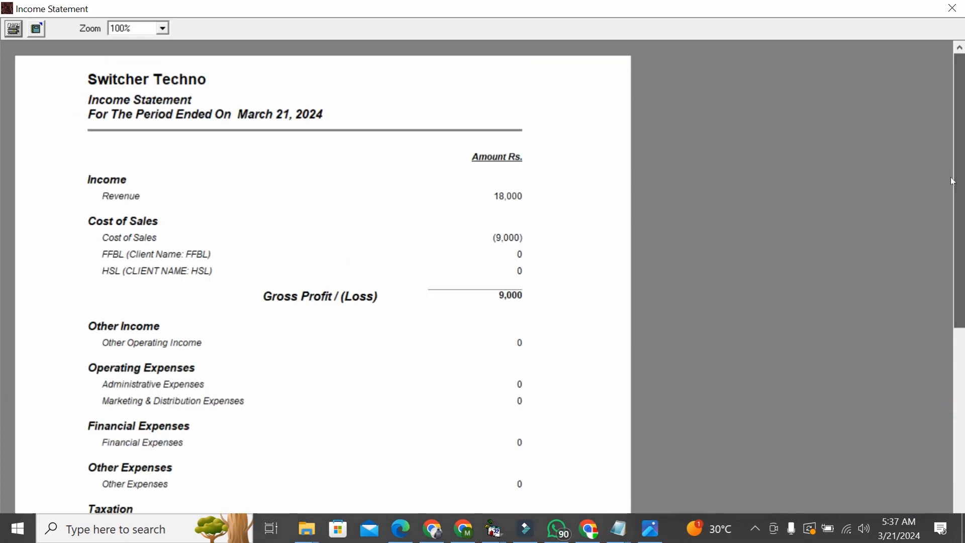
{"action": "left_click", "coordinate": [952, 8]}
{"action": "left_click", "coordinate": [665, 147]}
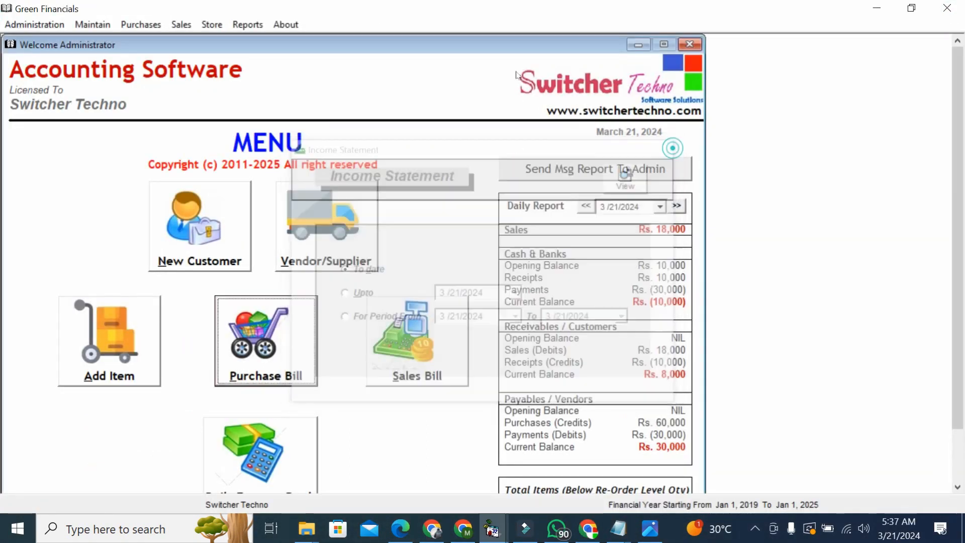
{"action": "left_click", "coordinate": [248, 24]}
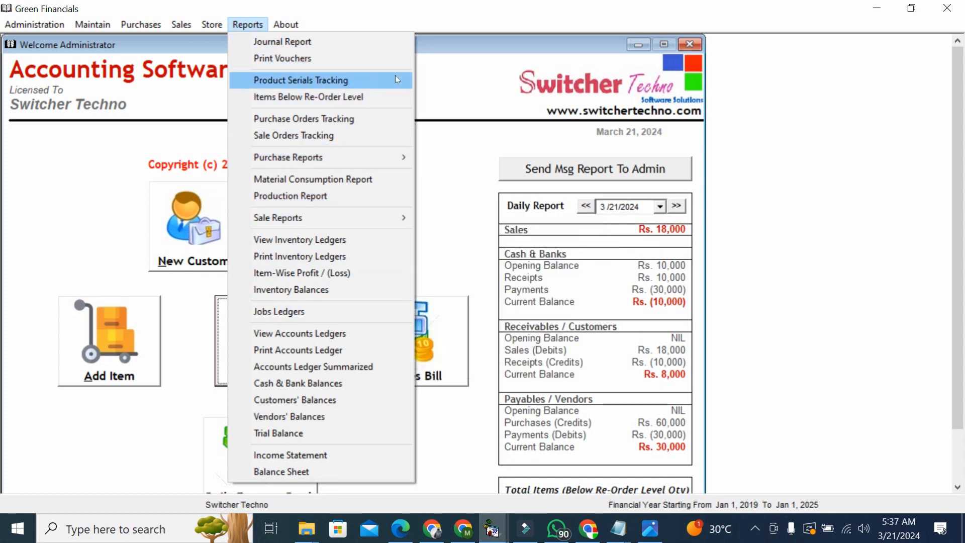
{"action": "left_click", "coordinate": [403, 95]}
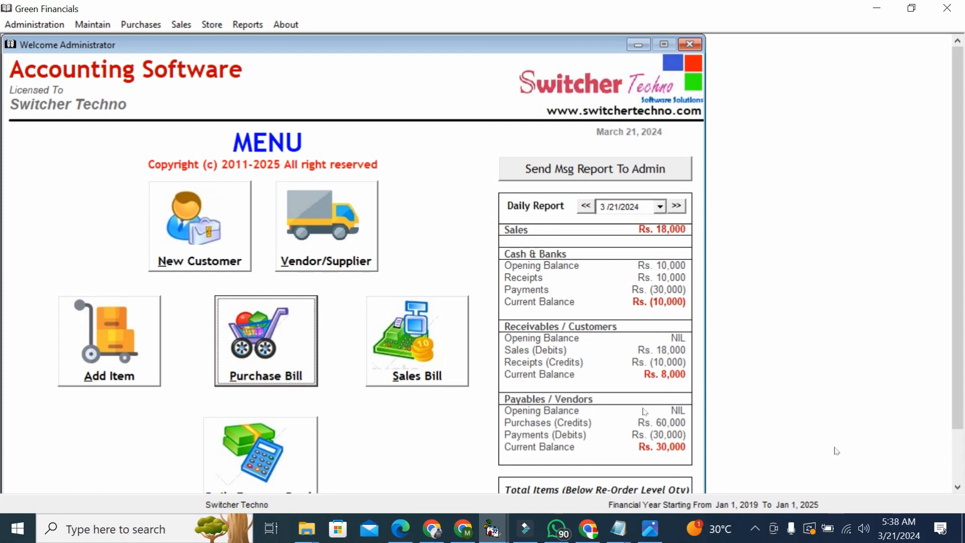
{"action": "scroll", "coordinate": [955, 453], "scroll_direction": "down", "scroll_amount": 2}
{"action": "scroll", "coordinate": [955, 454], "scroll_direction": "up", "scroll_amount": 2}
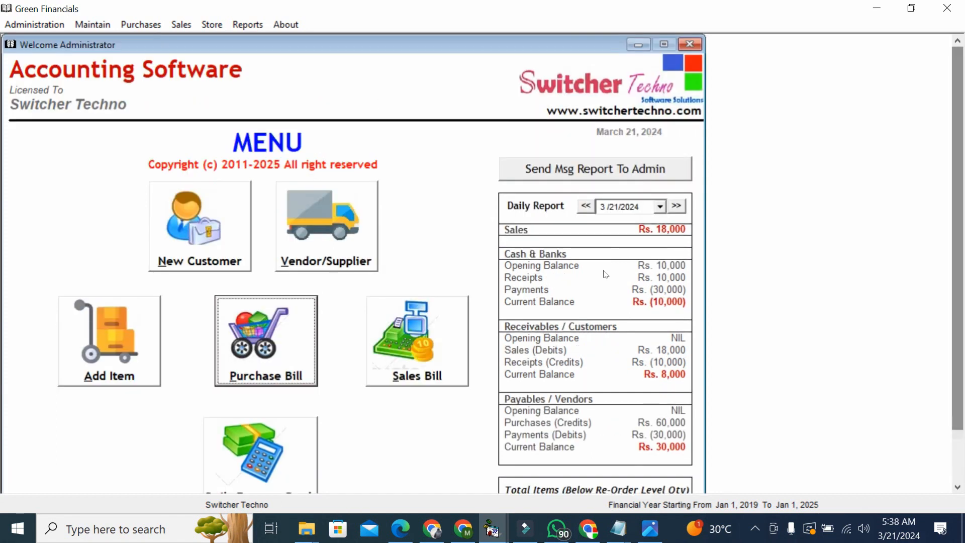